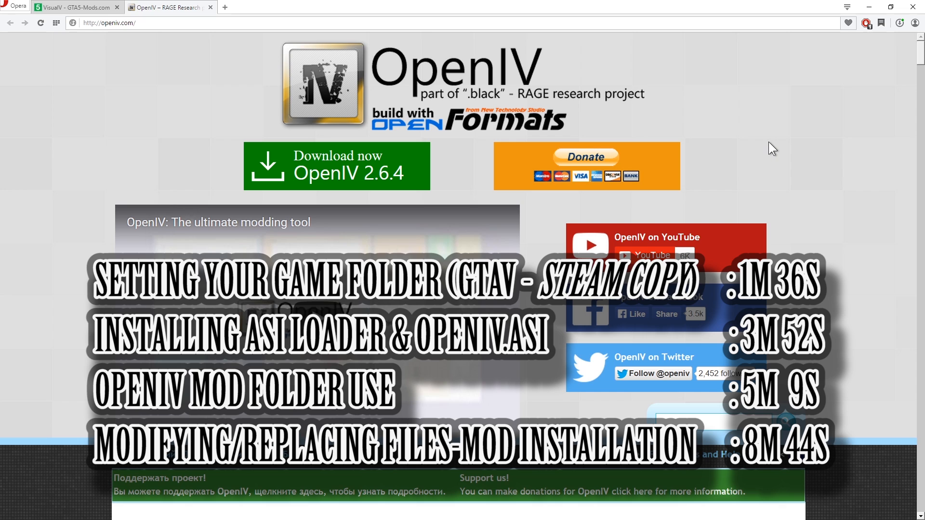
Minimise the browser and move the controllers folder on the desktop away from the OpenIV shortcut
left_click(870, 7)
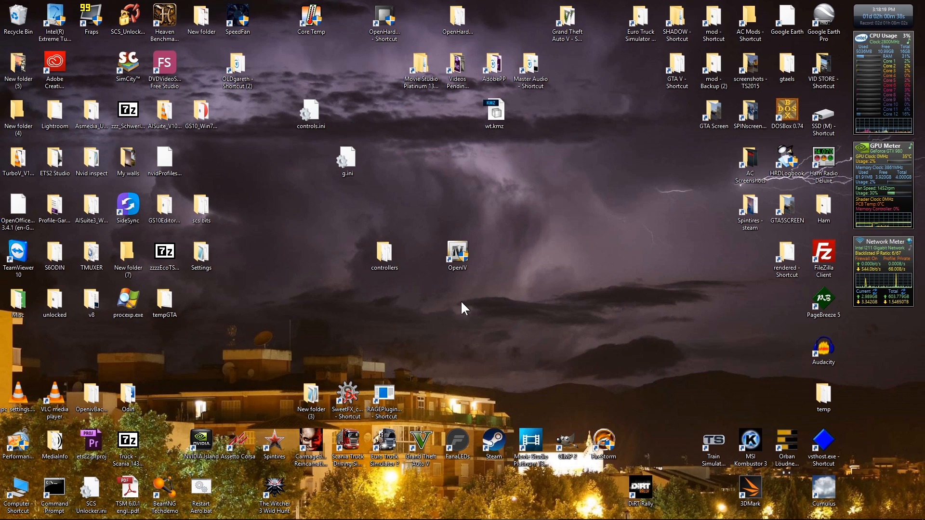
left_click(457, 255)
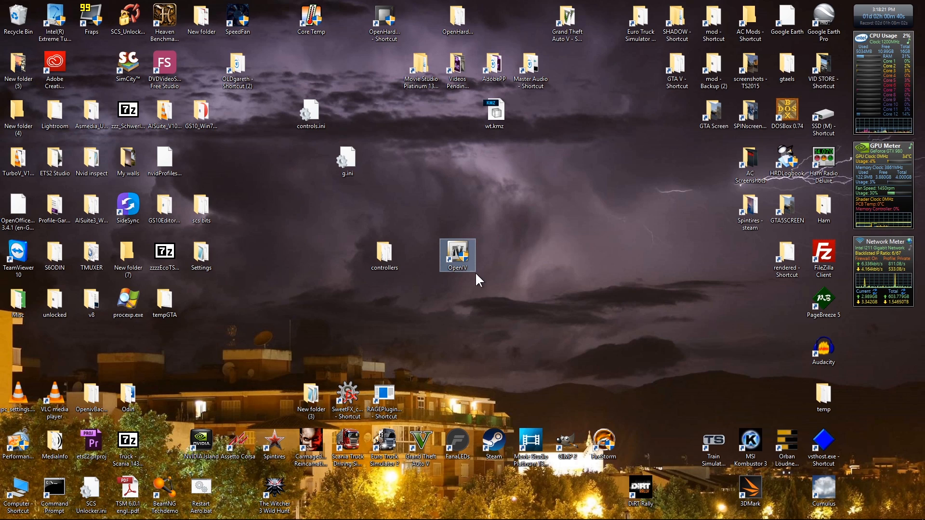
left_click_drag(384, 253, 274, 253)
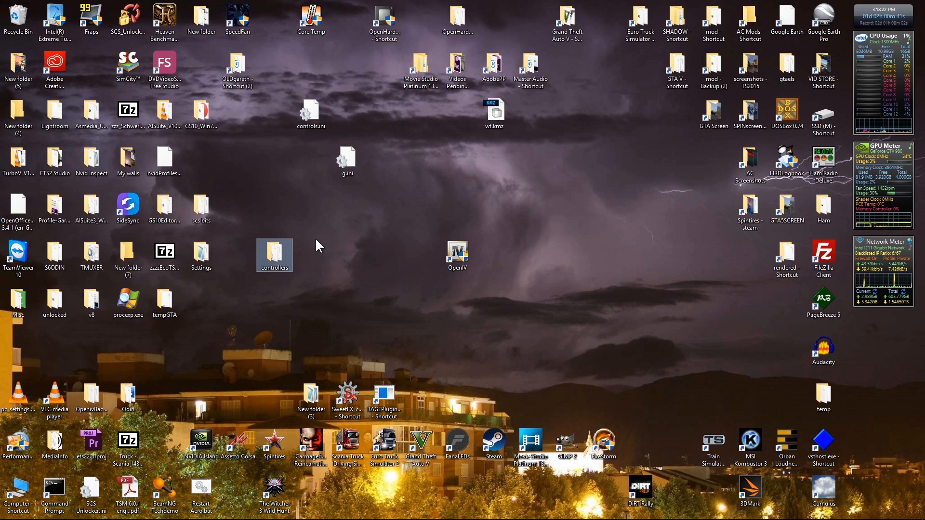
double_click(459, 259)
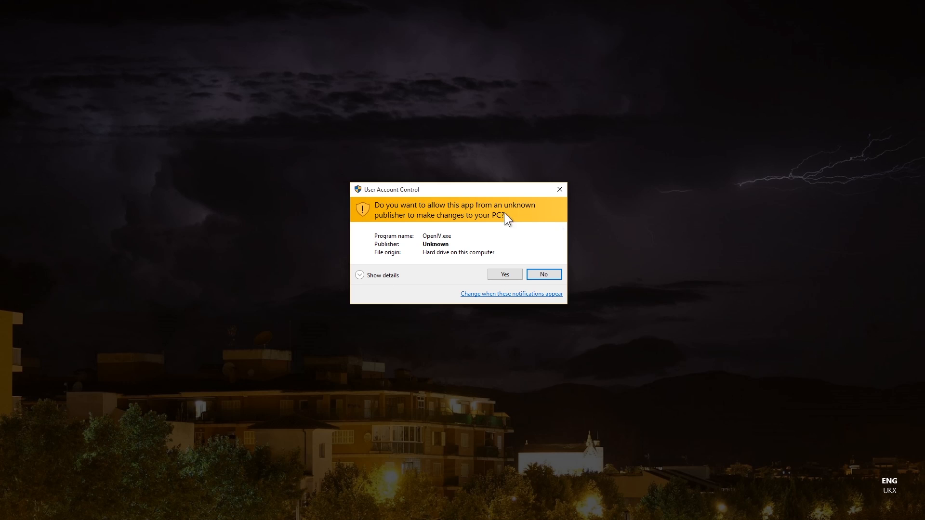
left_click(542, 275)
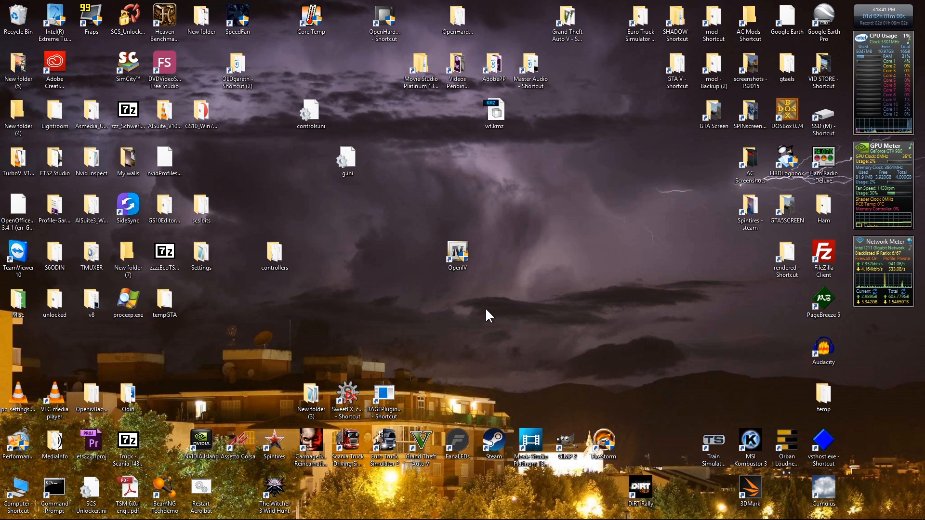
right_click(459, 254)
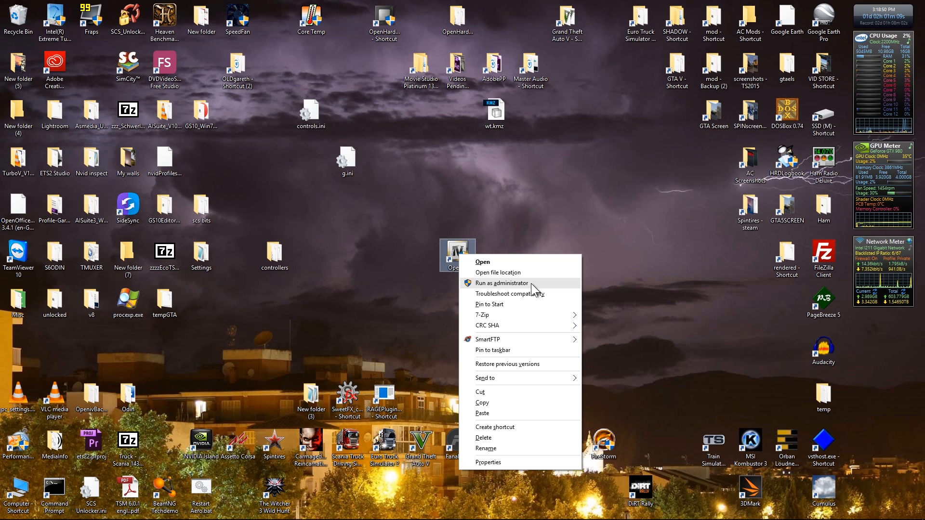
left_click(531, 283)
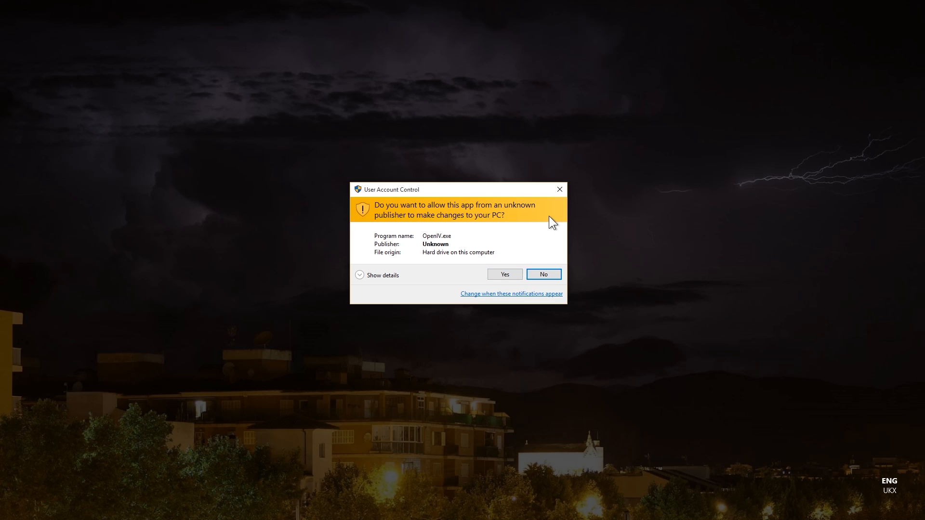
left_click(559, 189)
Check the run-as-administrator setting in the OpenIV shortcut's compatibility properties
right_click(461, 253)
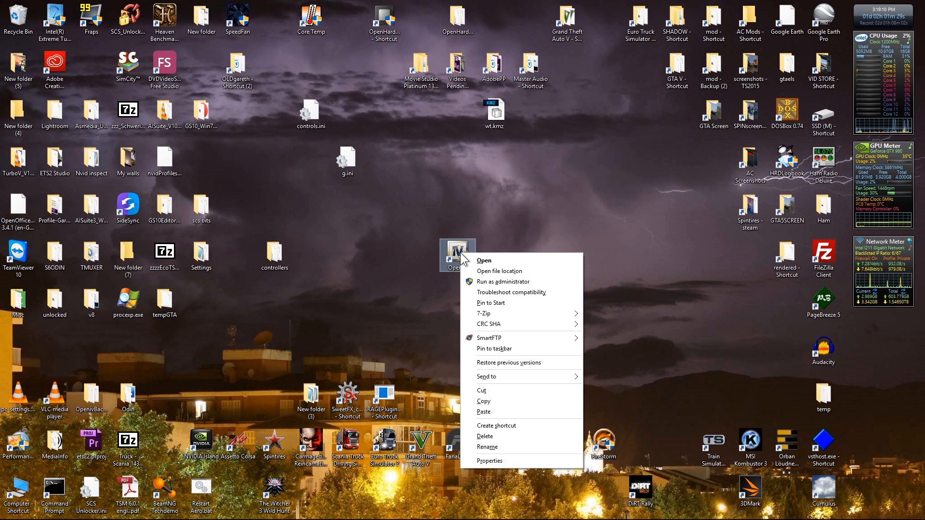
left_click(501, 460)
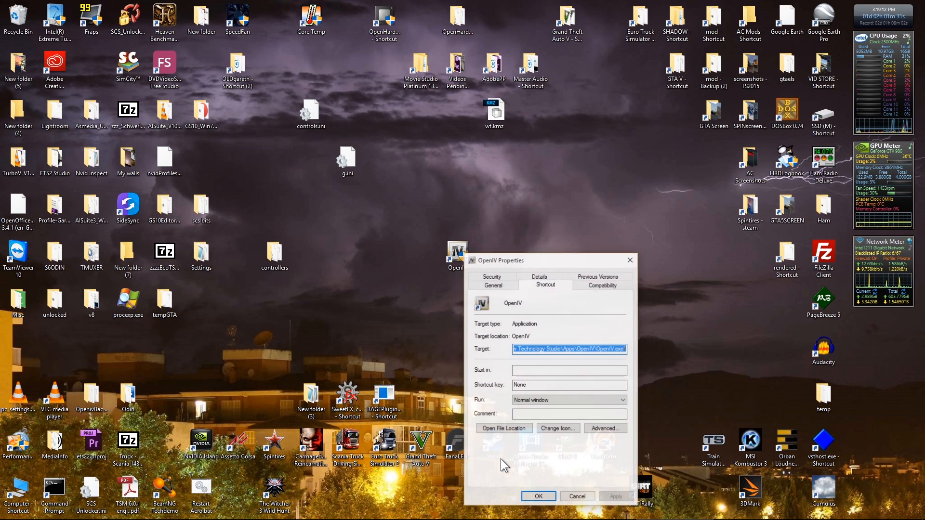
left_click(601, 285)
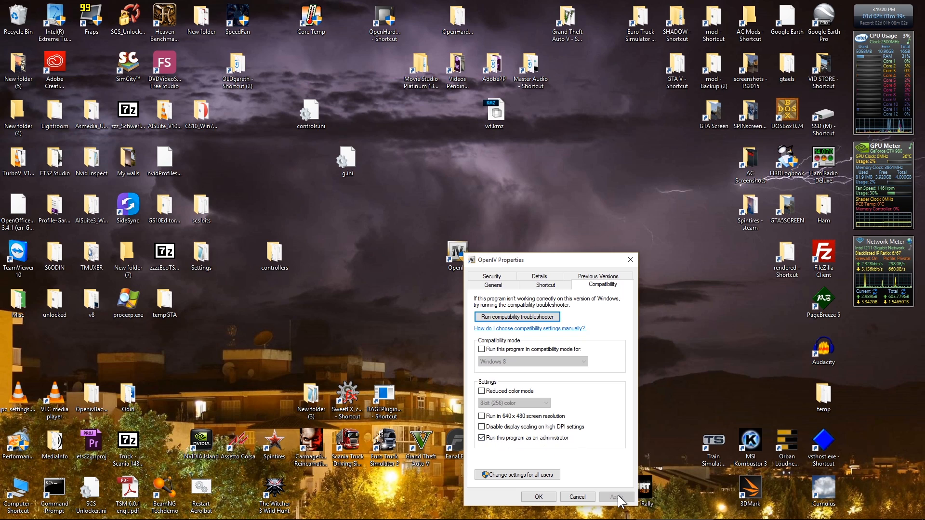
left_click(548, 499)
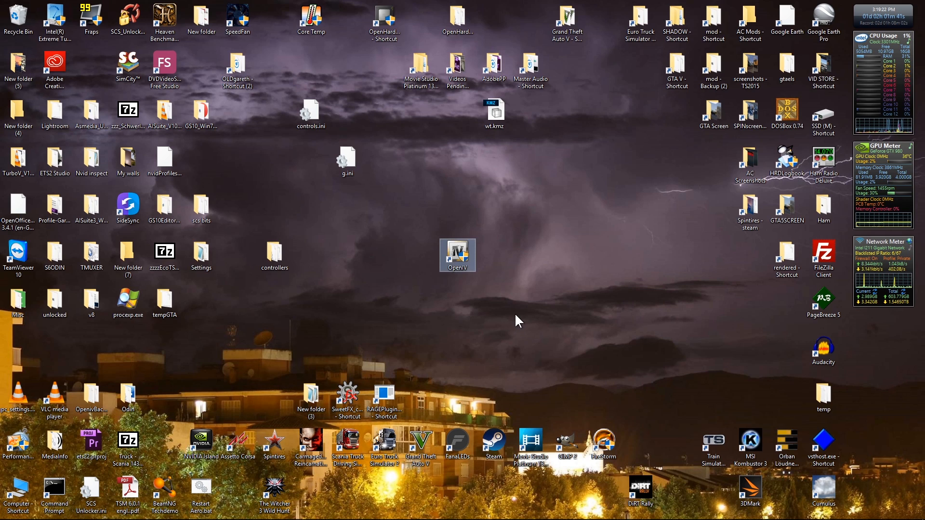
Launch OpenIV, allow it to make changes to the PC, and open the Windows version of Grand Theft Auto V
double_click(458, 256)
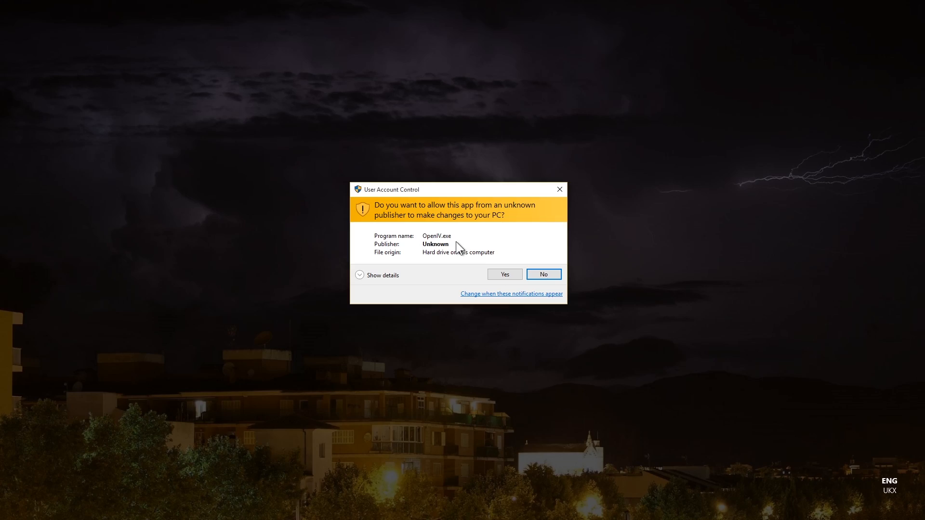
left_click(504, 273)
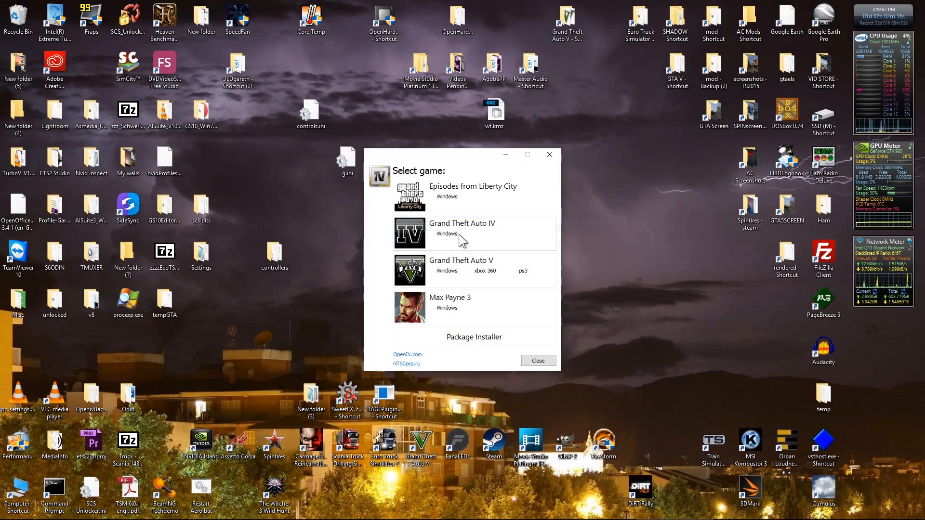
left_click(447, 271)
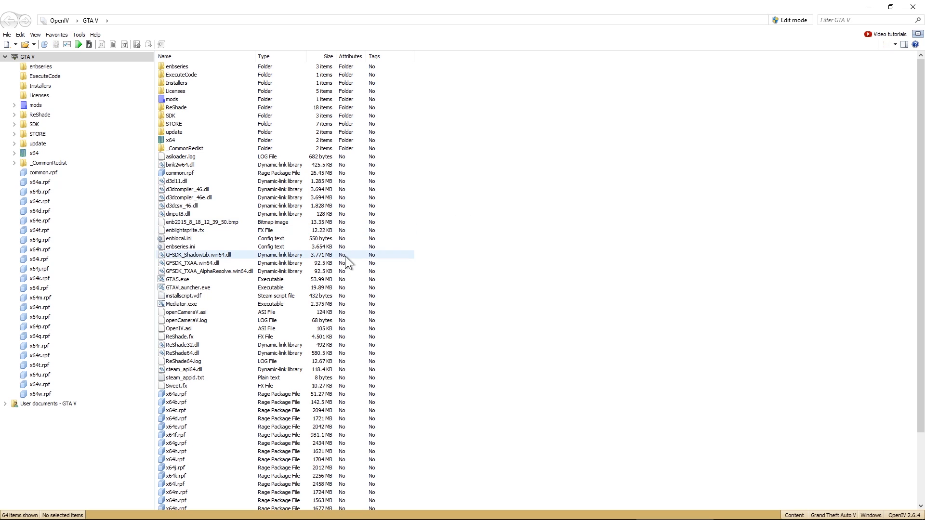
Highlight GTA5.exe in the file list, and bring up the GTA V directory path in OpenIV's game options
left_click(175, 278)
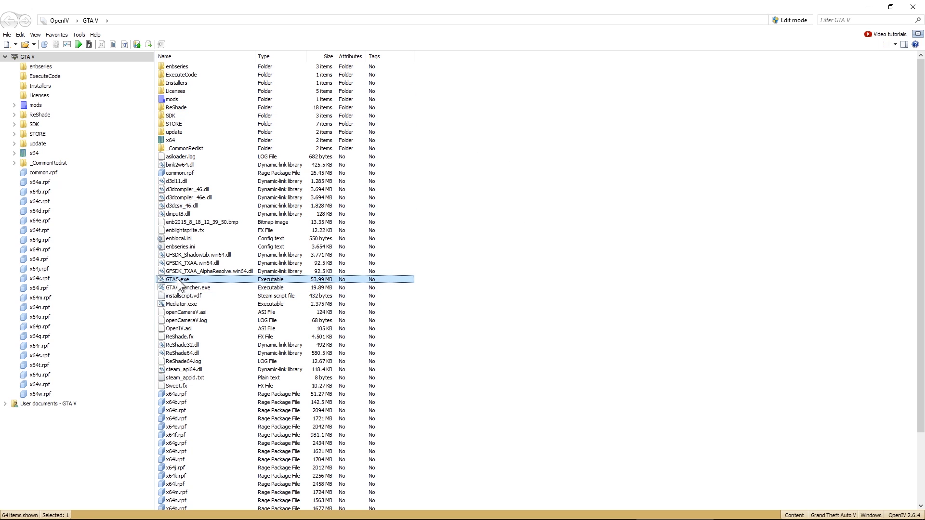
left_click(78, 35)
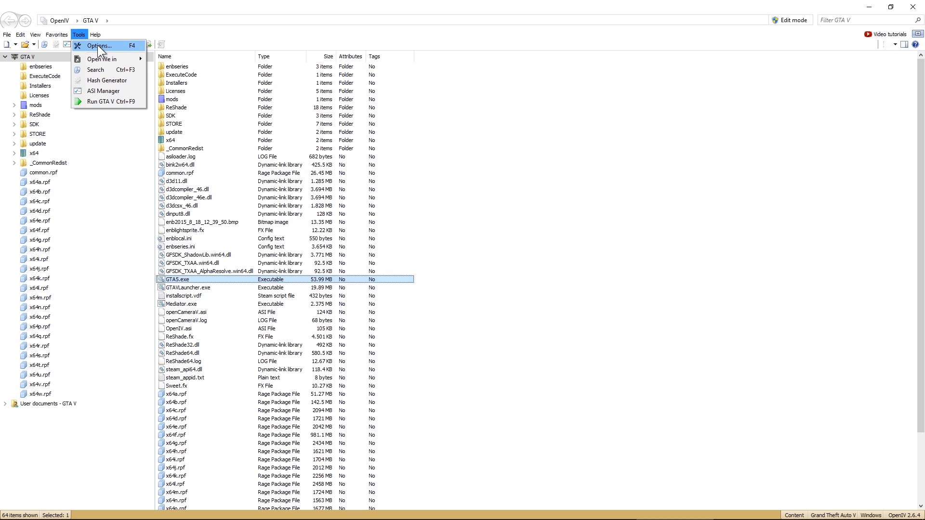
left_click(97, 44)
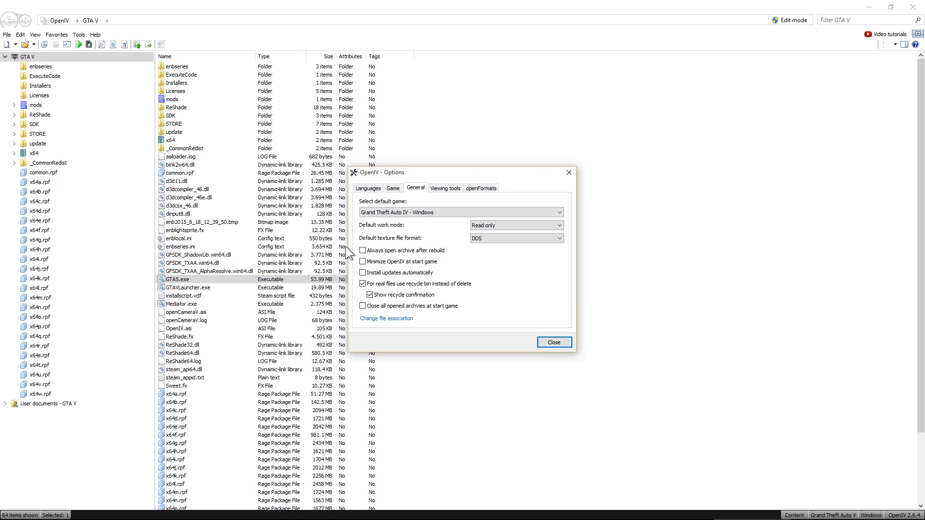
left_click(392, 188)
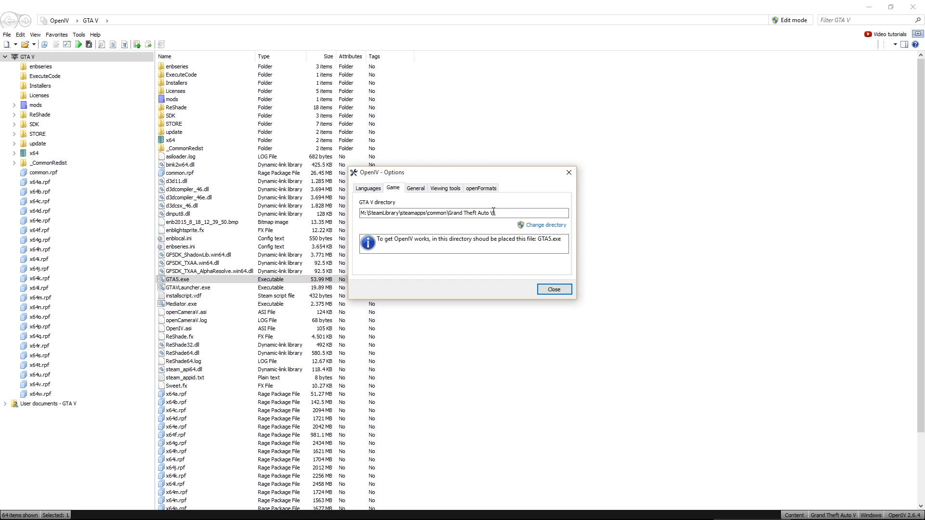
left_click_drag(495, 212, 356, 214)
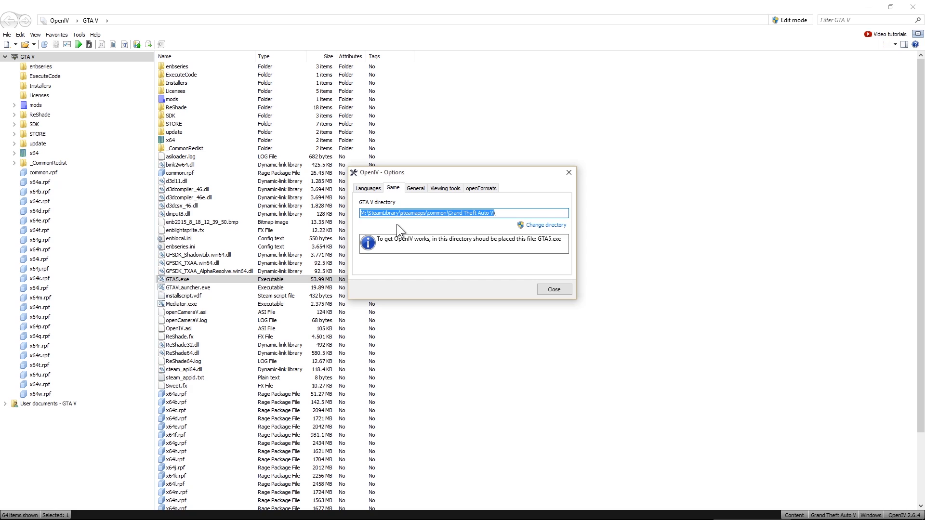
left_click_drag(480, 175, 462, 155)
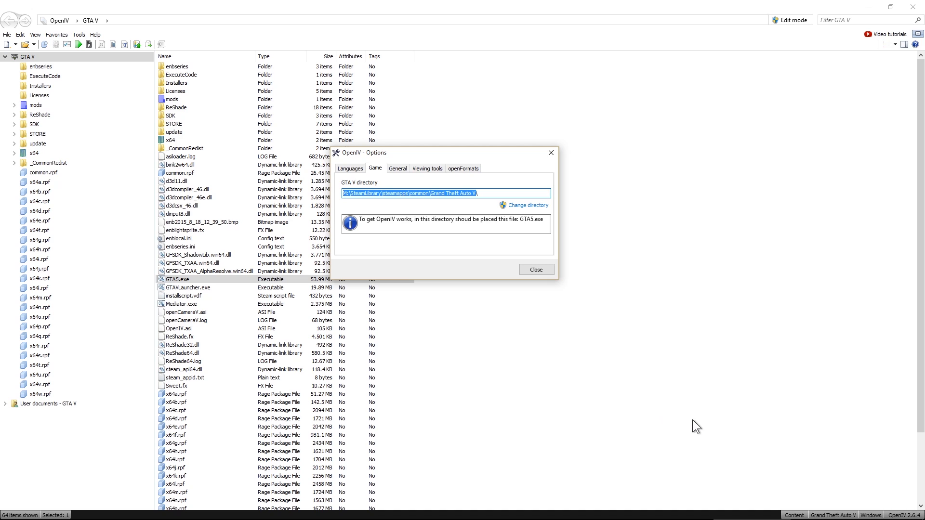
Switch to the Steam library and browse the local files of Grand Theft Auto V from its properties
mouse_move(819, 519)
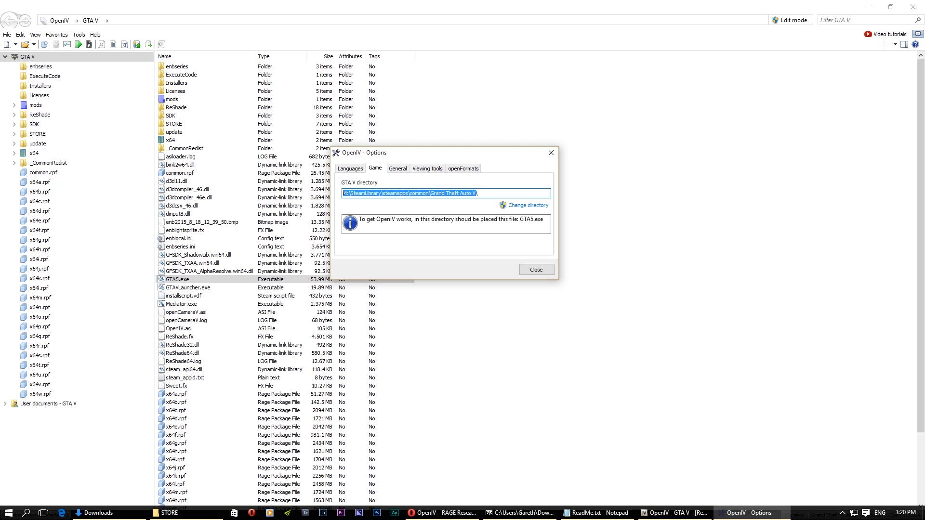
left_click(842, 512)
left_click(852, 457)
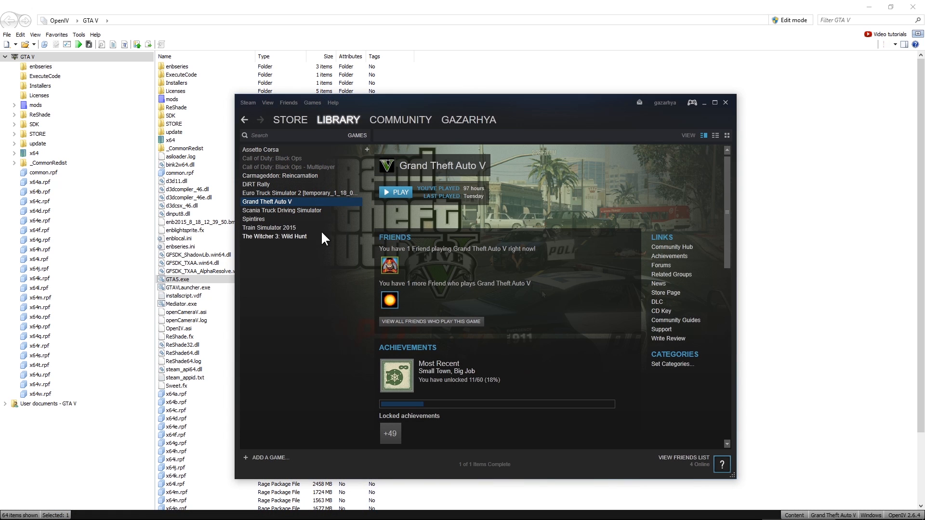
right_click(287, 204)
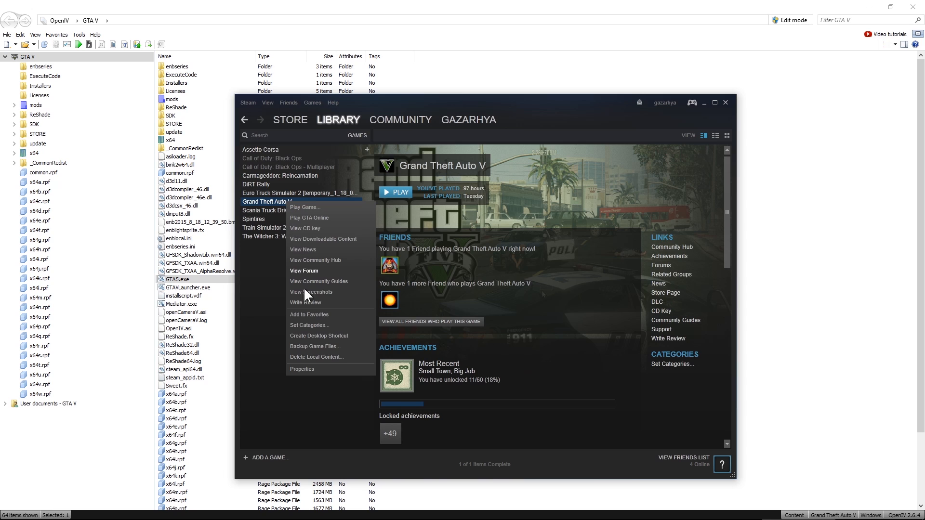
left_click(313, 369)
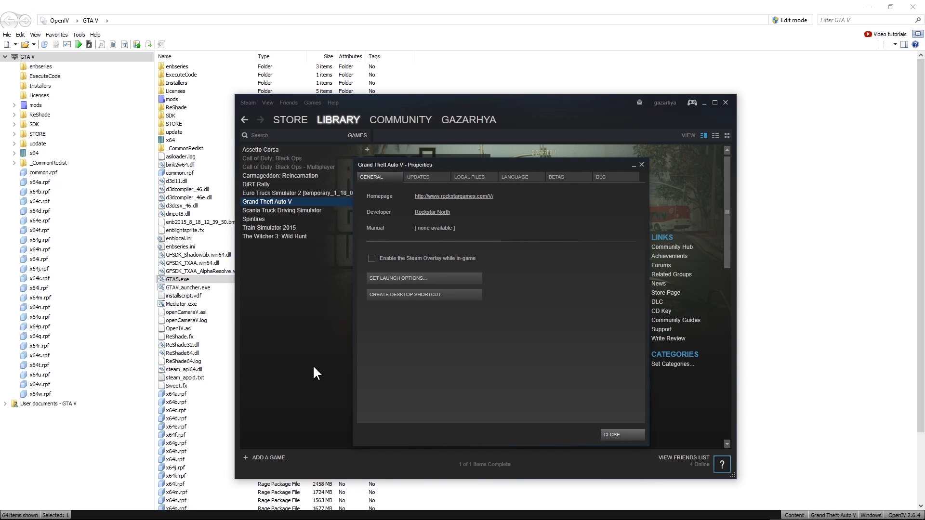
left_click(477, 177)
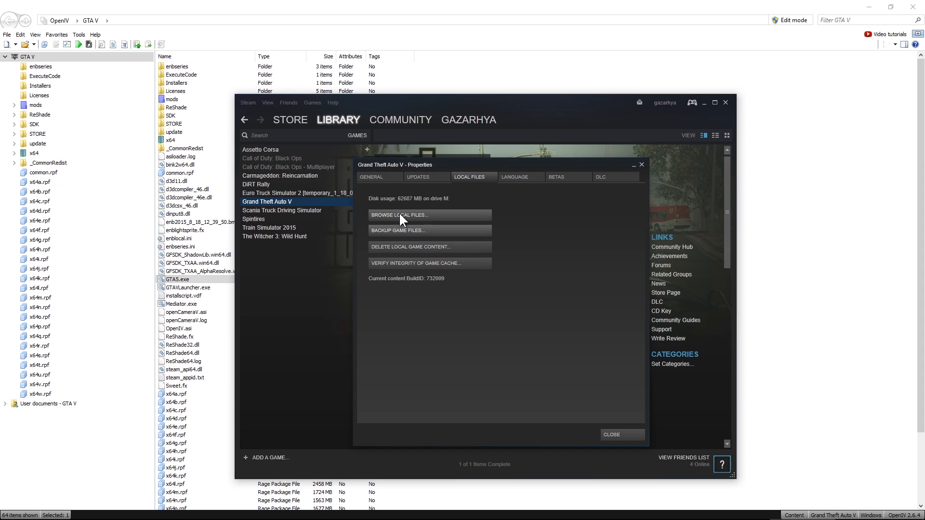
left_click(430, 215)
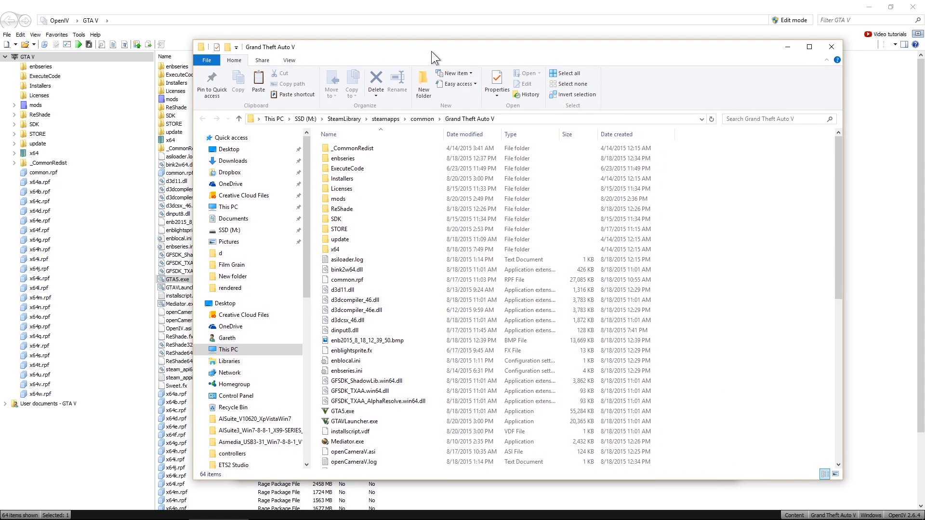
Copy the full path of the Grand Theft Auto V folder in File Explorer, and close its window
left_click_drag(425, 53, 390, 57)
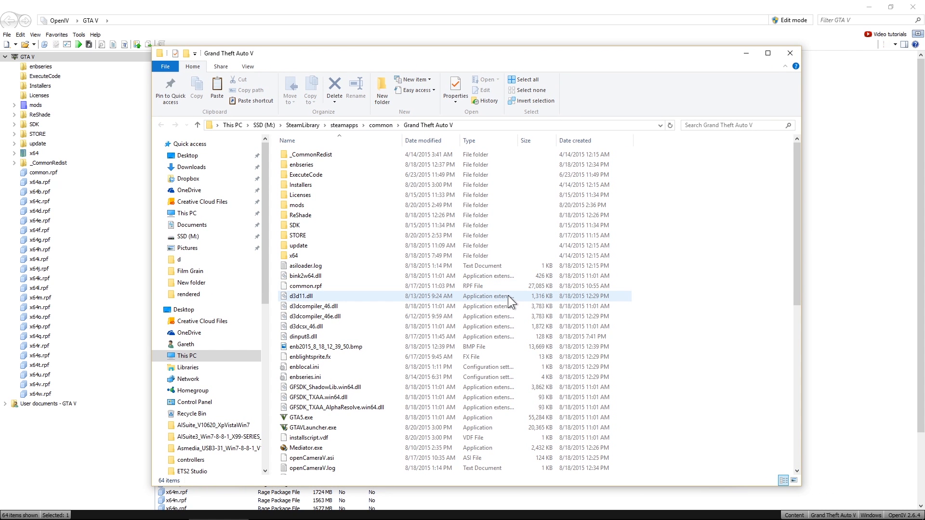
left_click(472, 126)
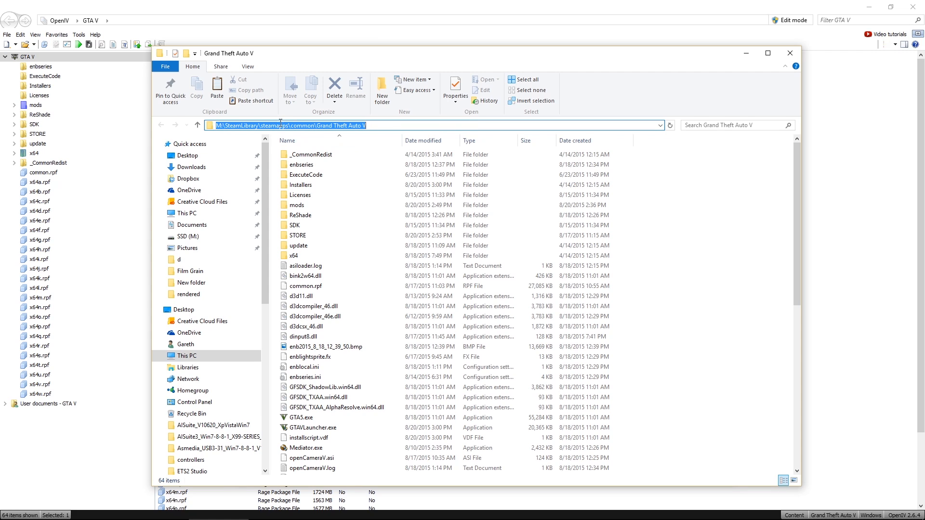
right_click(296, 127)
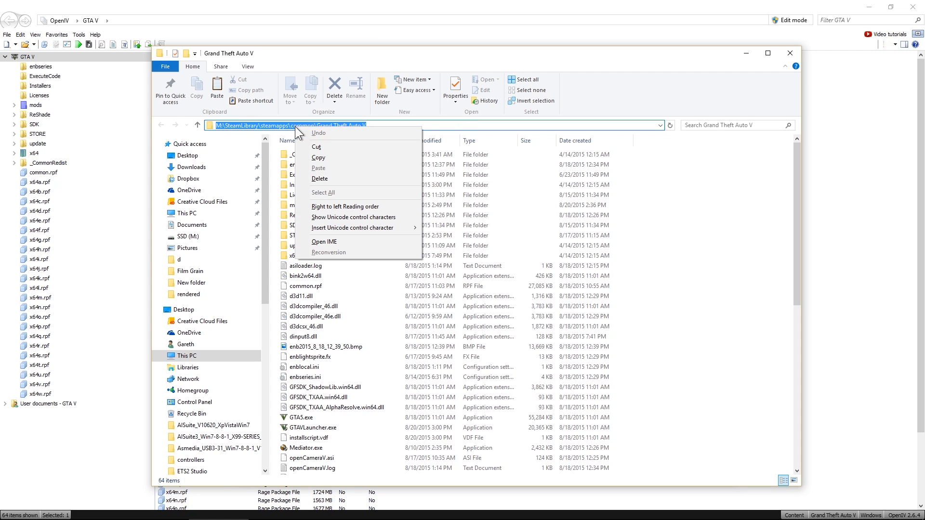
left_click(322, 157)
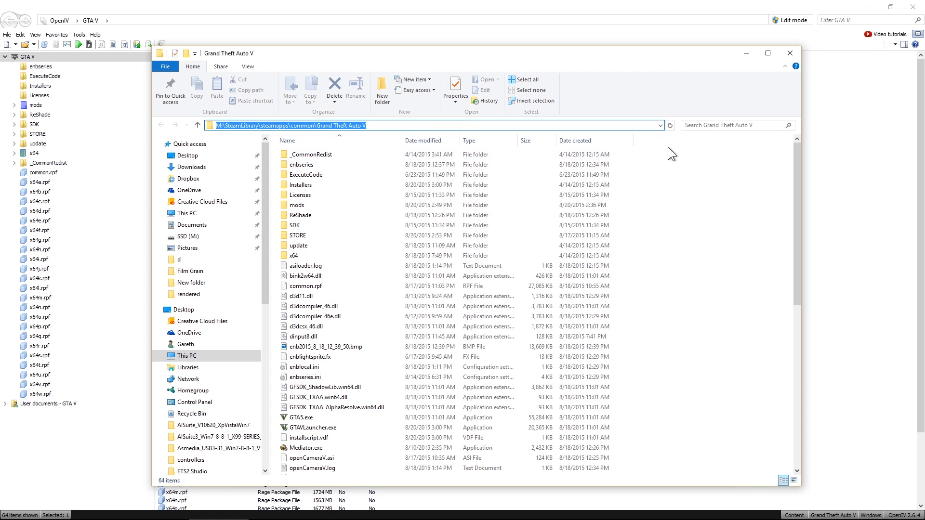
left_click(788, 50)
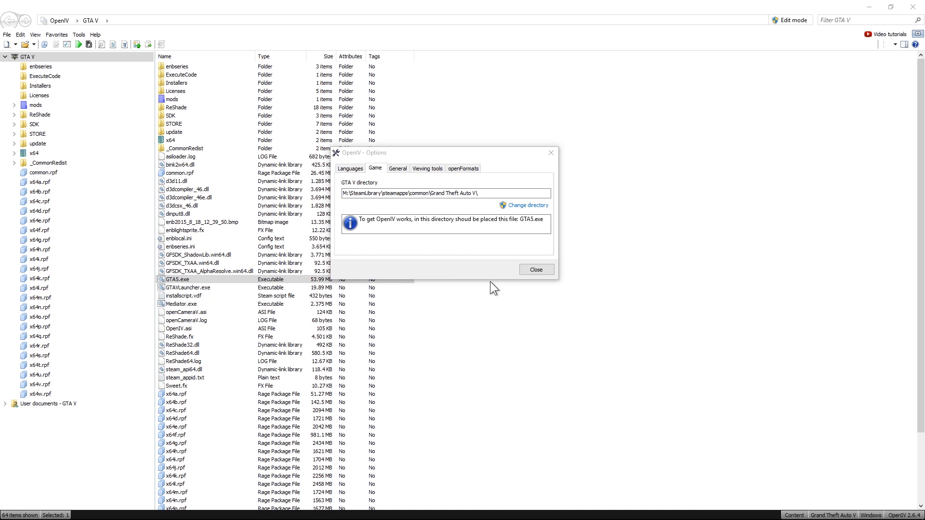
Set the GTA V directory to M:\SteamLibrary\steamapps\common\Grand Theft Auto V using the copied path, and acknowledge the restart notice
left_click(525, 205)
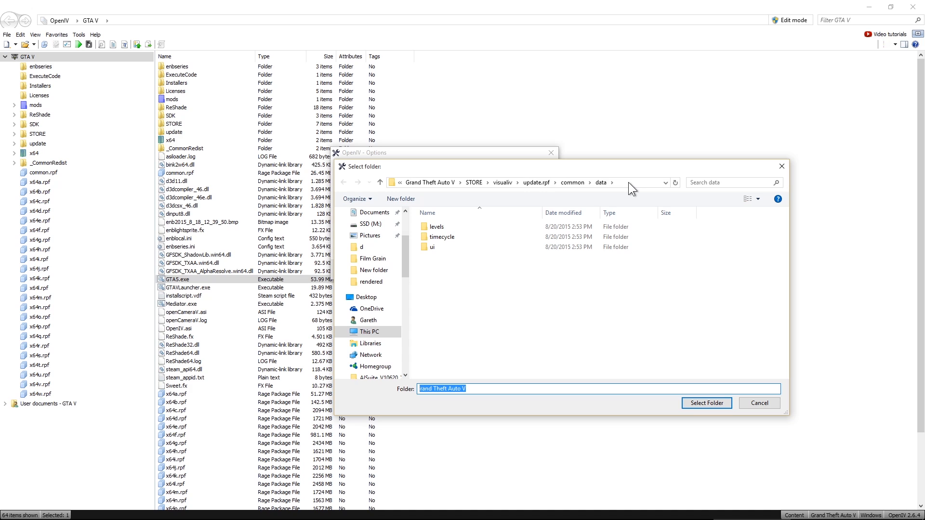
left_click(628, 182)
right_click(576, 182)
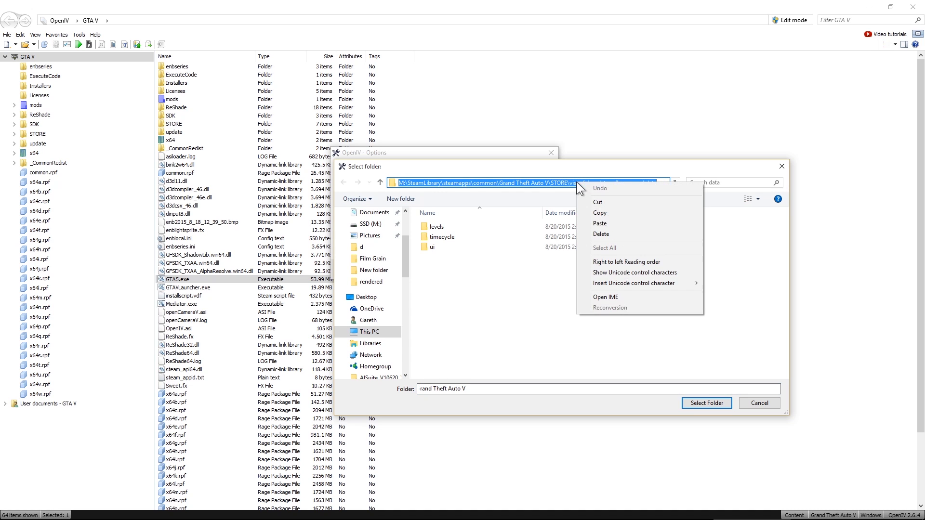
left_click(605, 224)
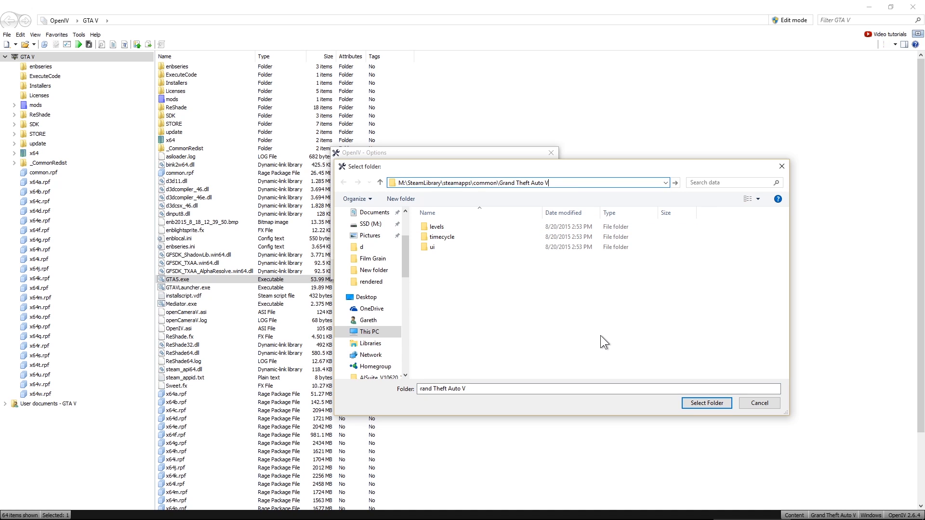
key("Return")
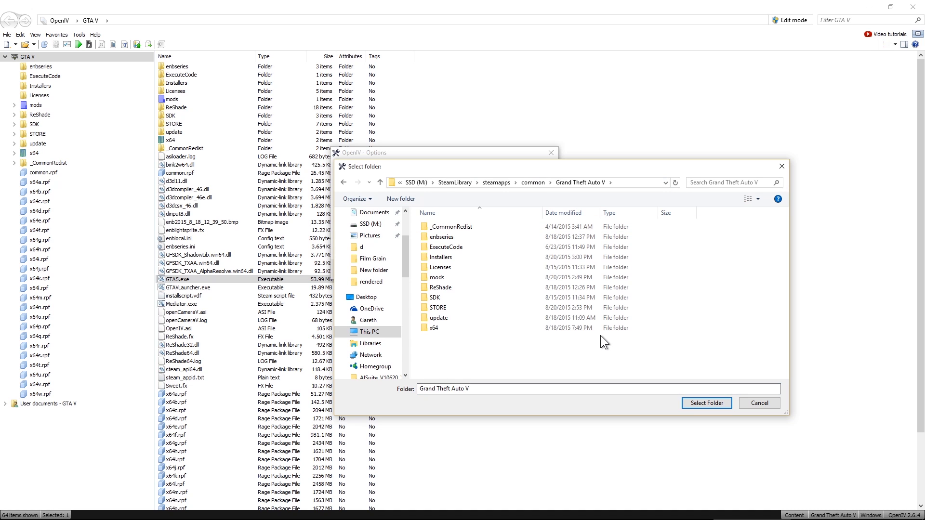
left_click(703, 401)
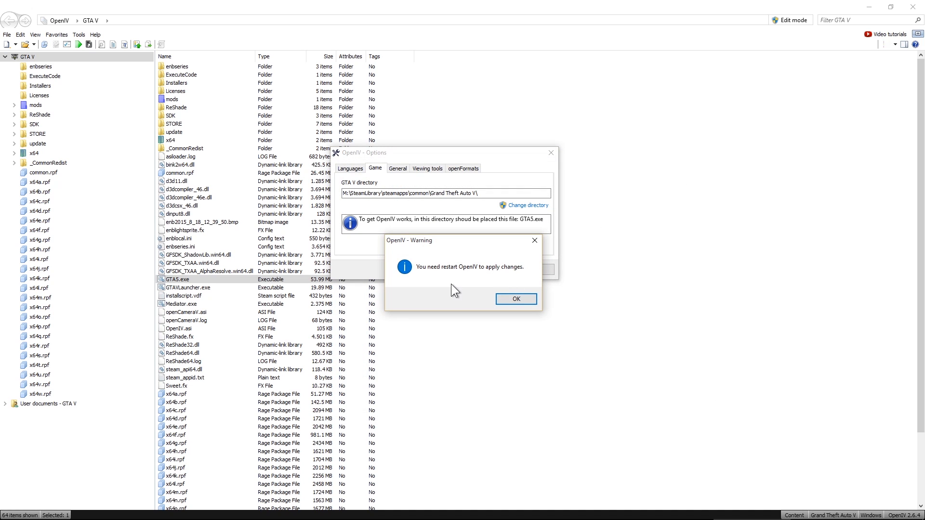
left_click(518, 299)
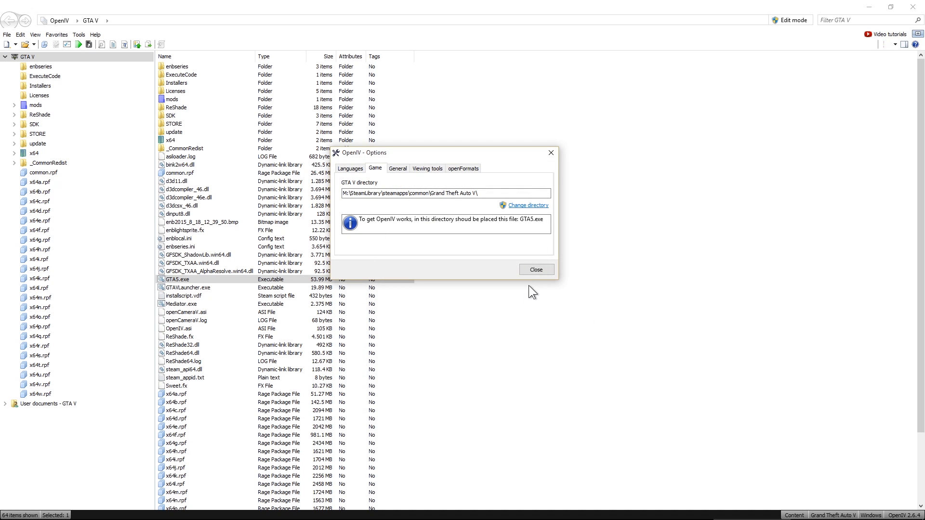
Close the options and restart OpenIV from the desktop, and highlight GTA5.exe in the file list
left_click(538, 271)
left_click(913, 7)
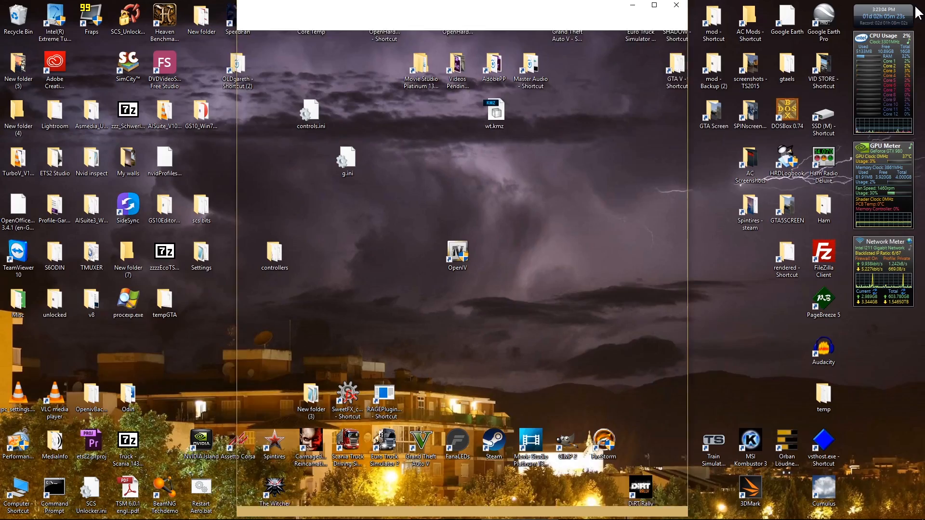
double_click(469, 241)
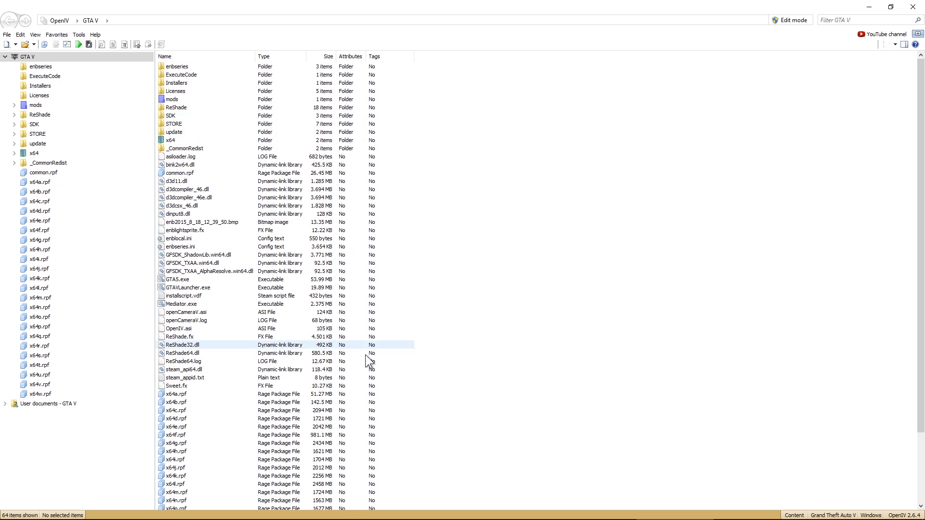
left_click(186, 280)
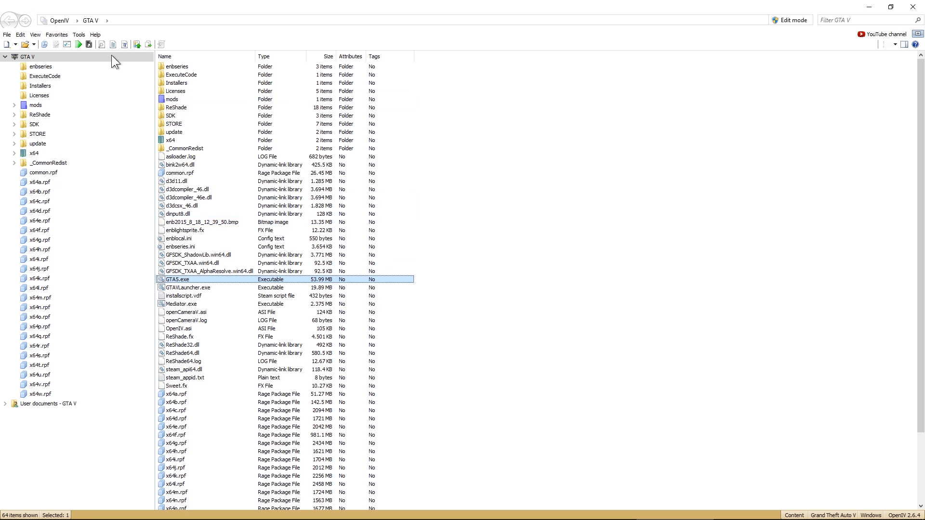
Uninstall and reinstall the ASI Loader in the ASI Manager, and close the manager
left_click(80, 35)
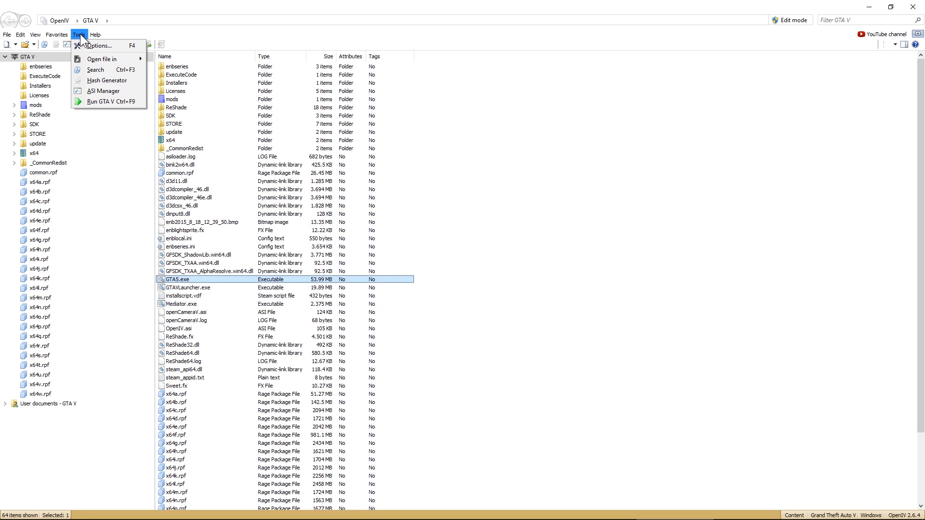
left_click(111, 92)
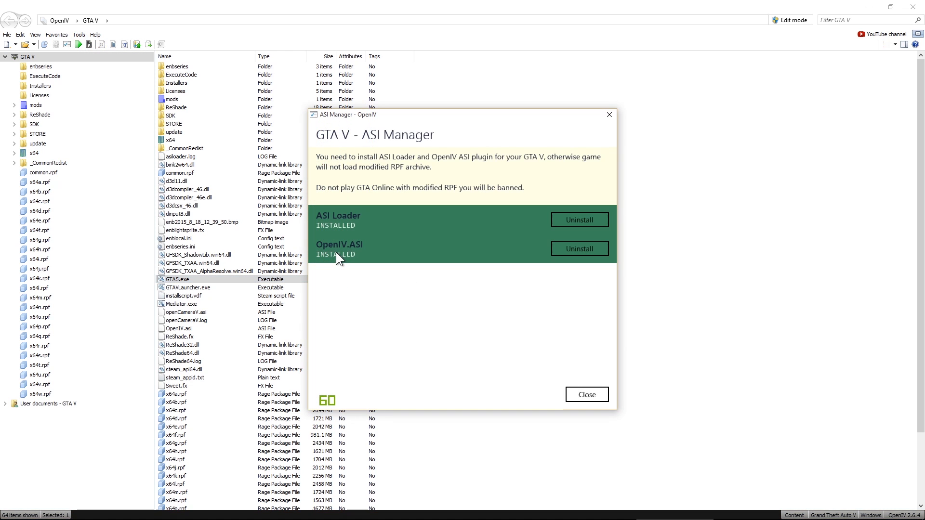
left_click(585, 217)
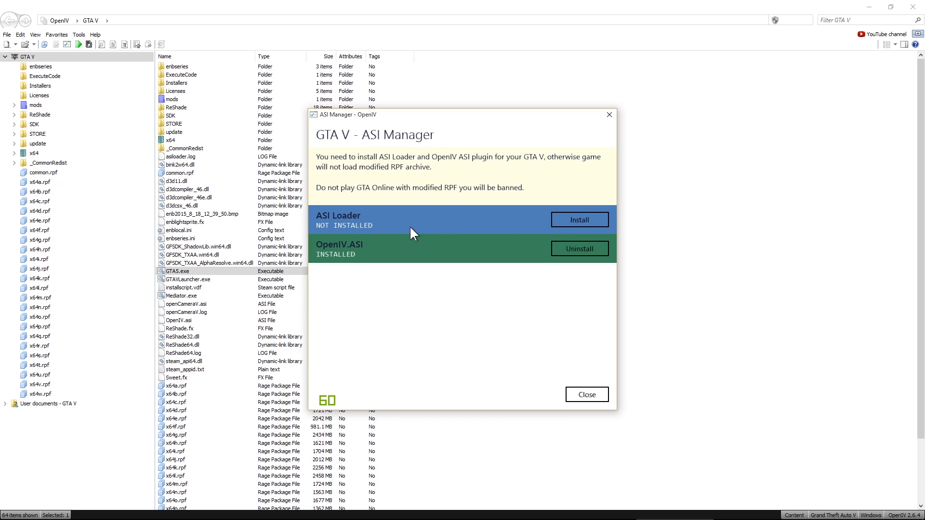
left_click(580, 219)
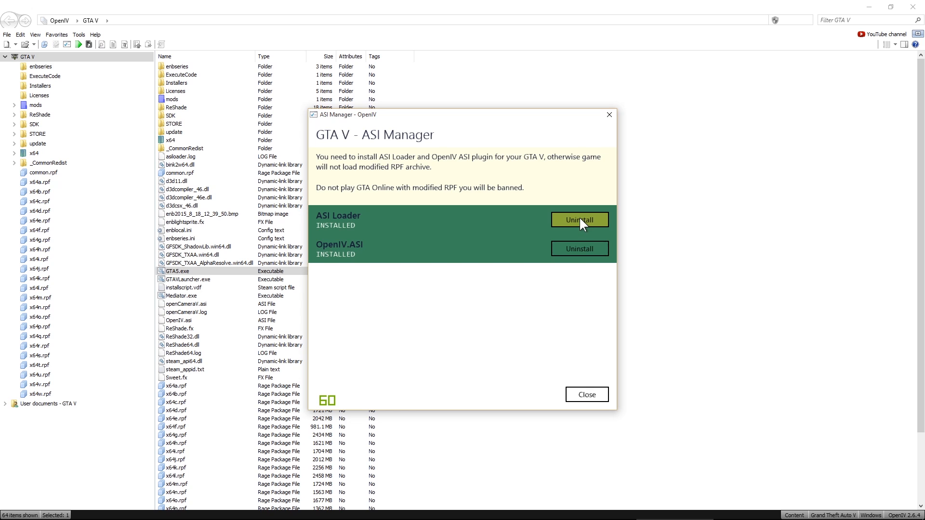
left_click(579, 220)
key("Escape")
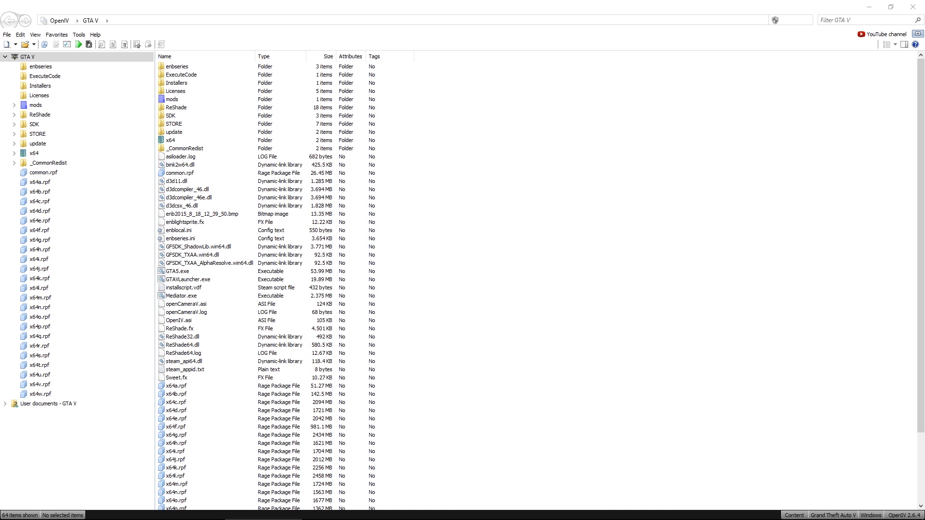
Bring up the Grand Theft Auto V folder in File Explorer and look through its files, highlighting dinput8.dll
left_click_drag(923, 96, 409, 30)
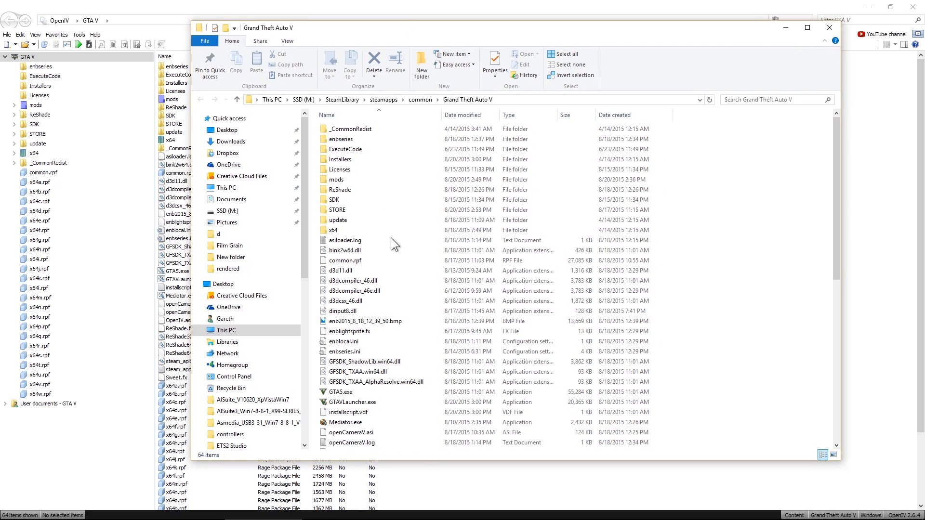
left_click(332, 312)
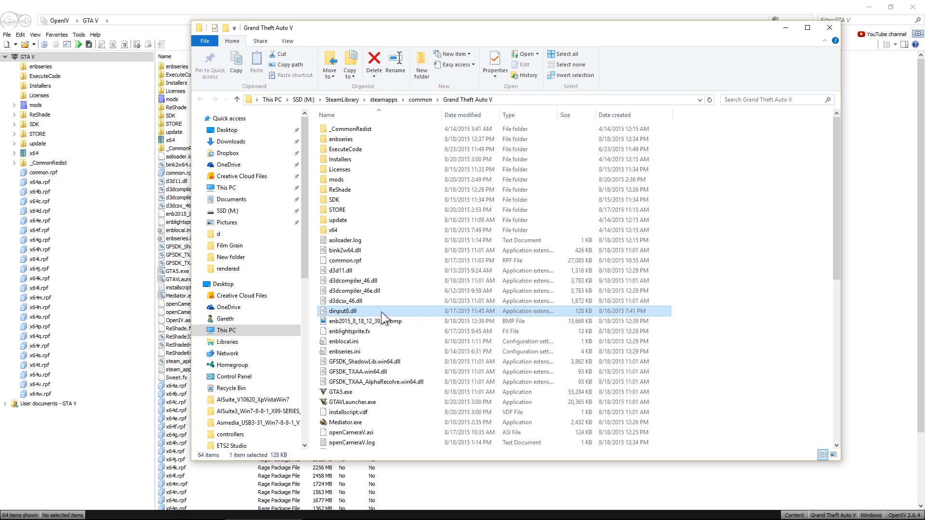
scroll(620, 315, "down", 4)
left_click(349, 332)
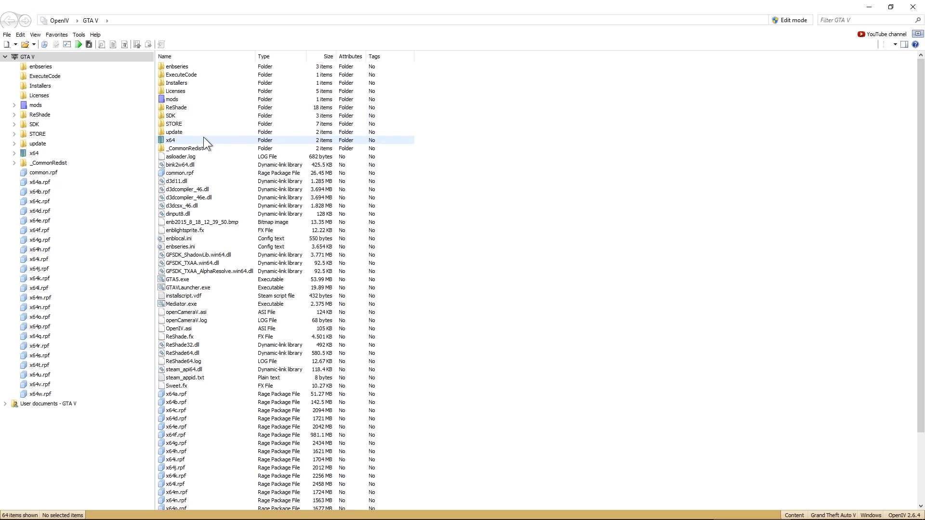
View the contents of the mods folder and its update subfolder in OpenIV, and return to the GTA V root
left_click(172, 102)
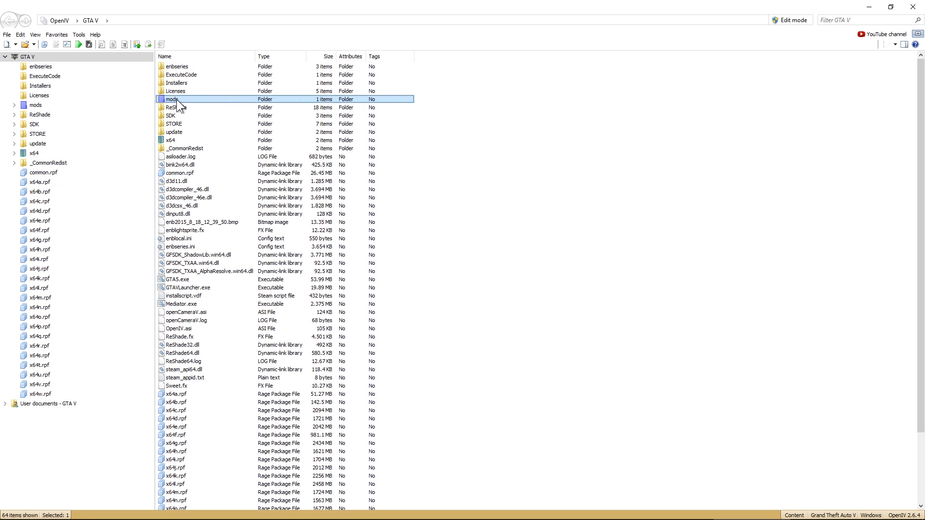
double_click(175, 99)
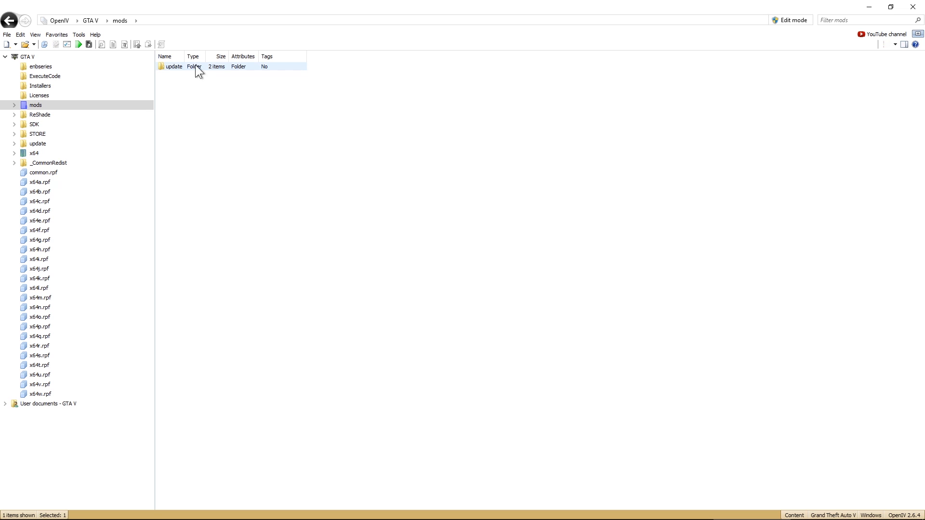
double_click(167, 65)
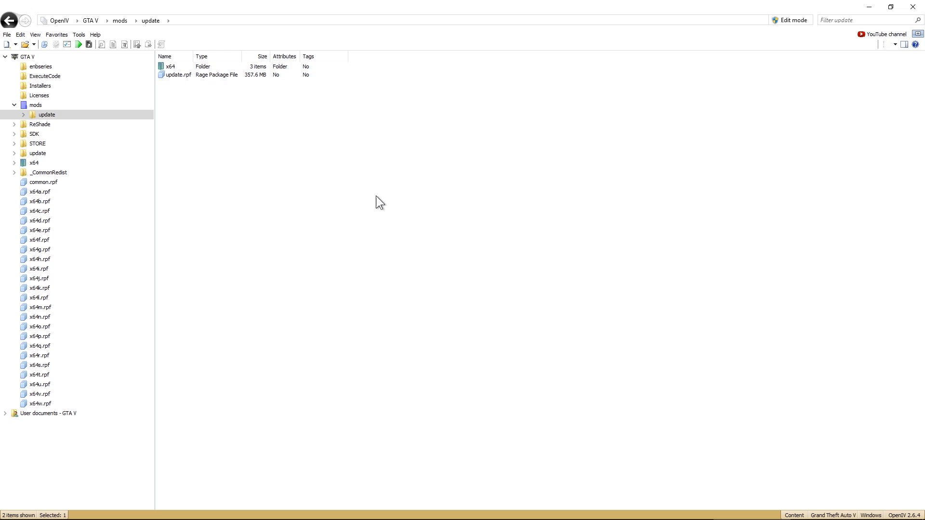
key("alt+Left")
key("alt+Left")
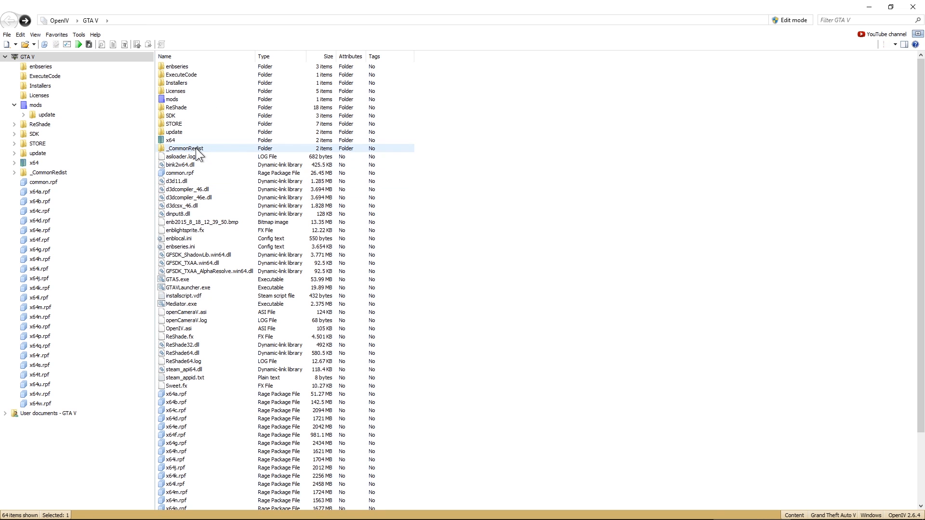
Highlight the original update folder and GTA5.exe in the GTA V root, and clear the selection
left_click(173, 133)
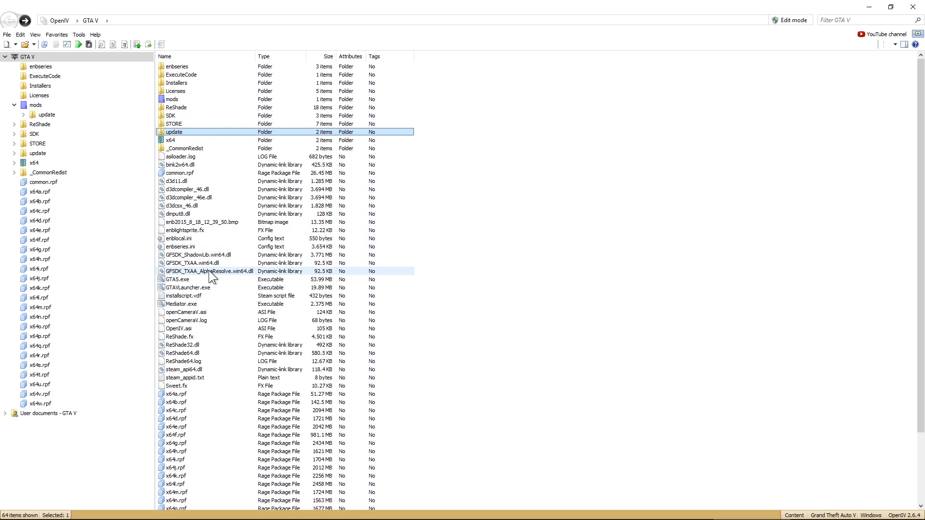
left_click(423, 357)
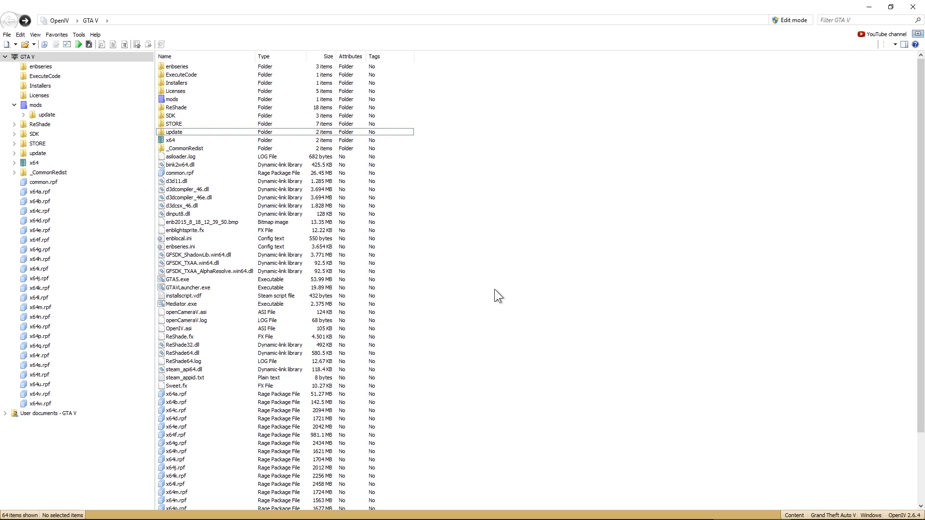
left_click(183, 279)
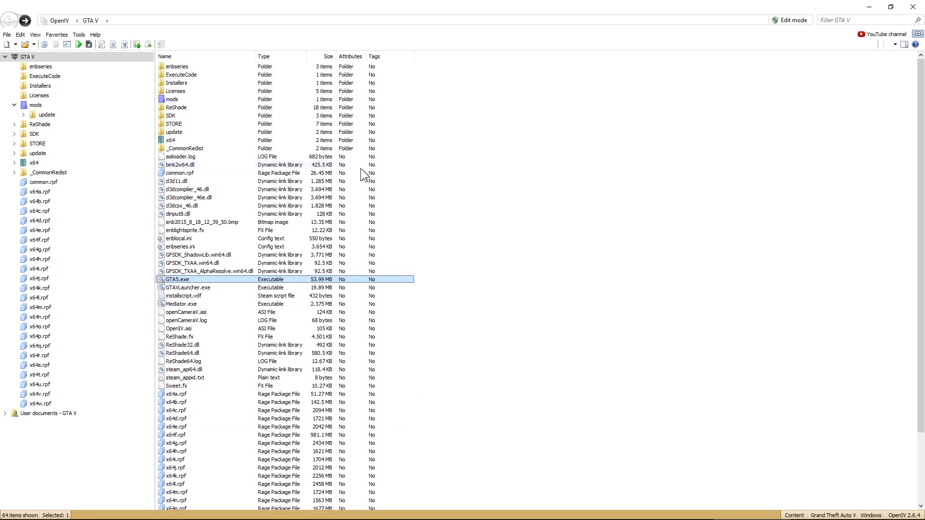
left_click(565, 214)
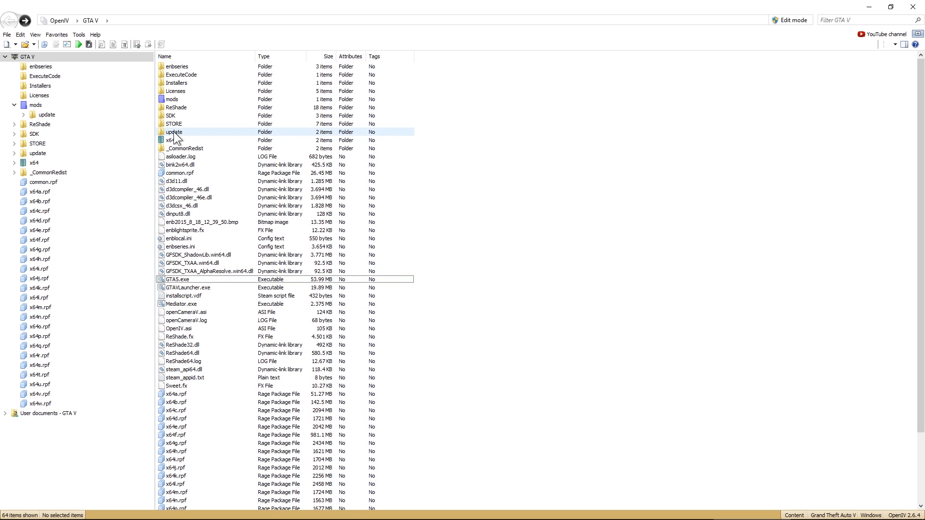
Browse the original update folder through x64 and data to errorcodes, and return to the GTA V root
double_click(173, 132)
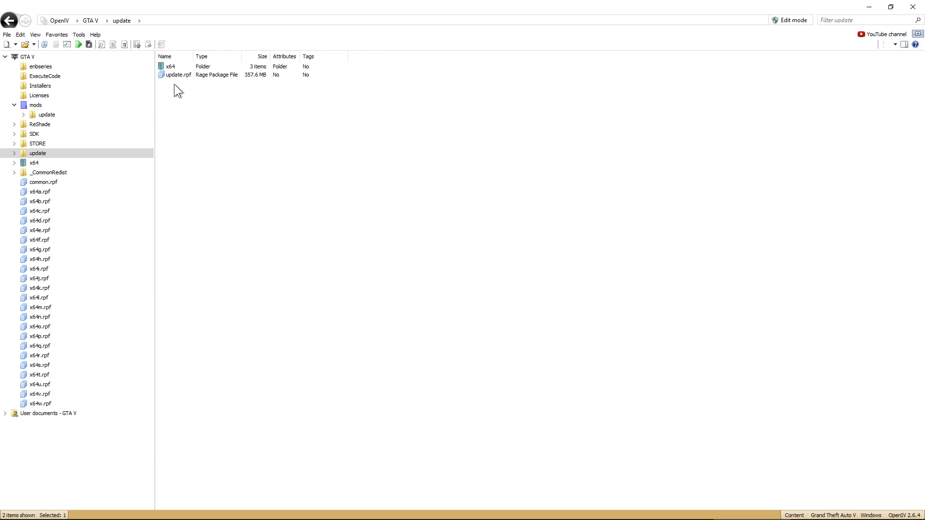
left_click(172, 68)
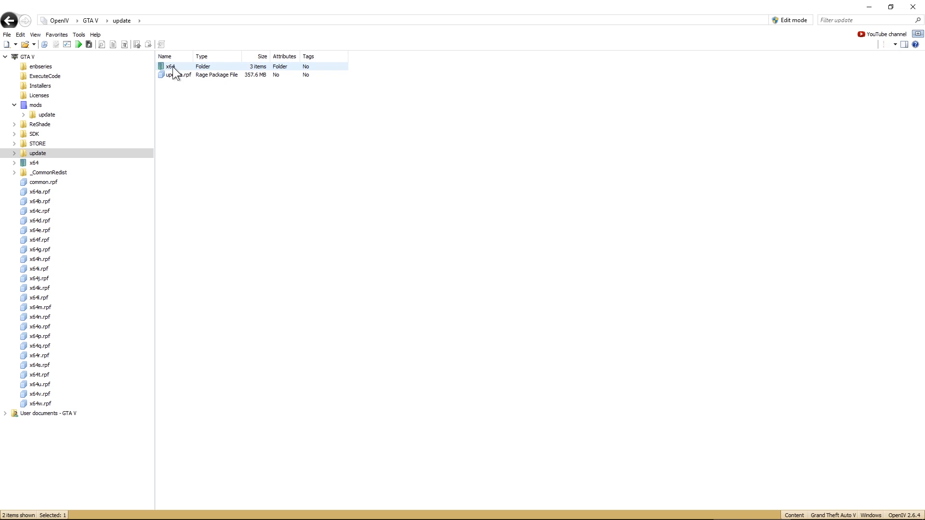
double_click(172, 66)
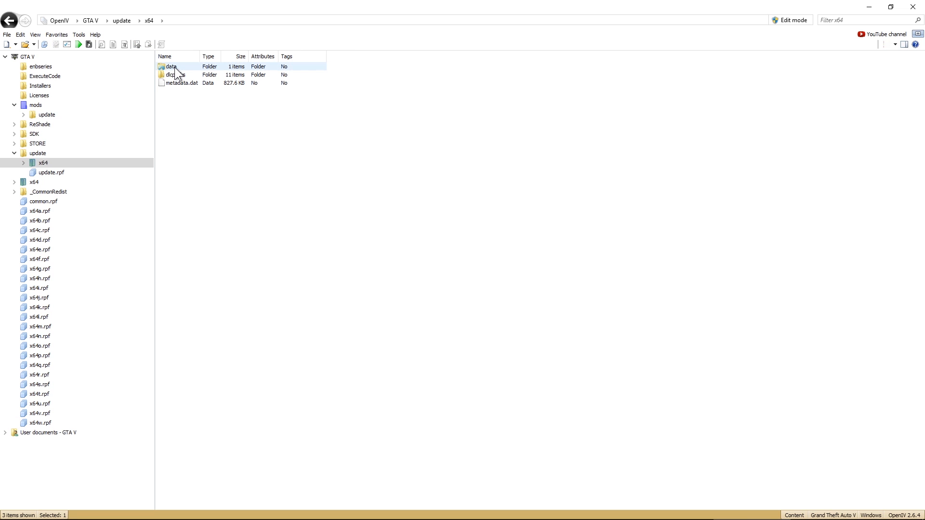
double_click(171, 66)
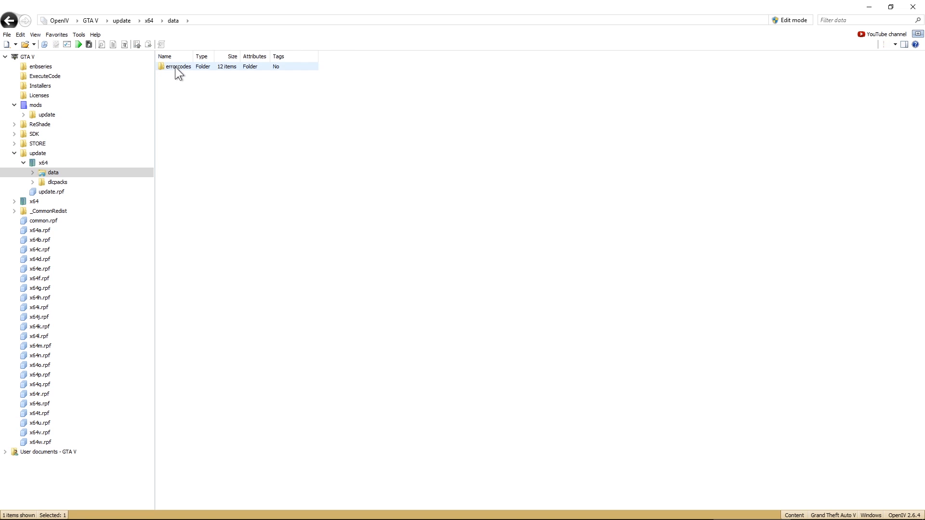
double_click(175, 67)
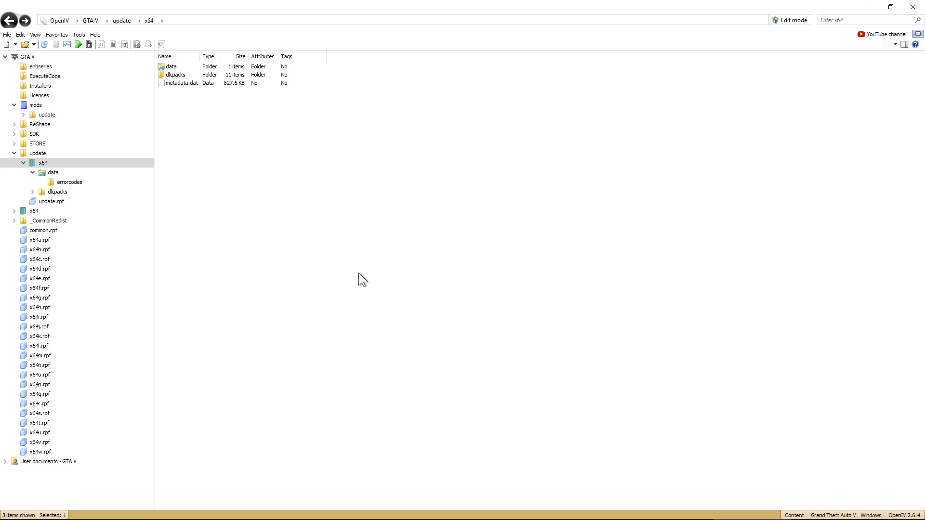
key("alt+Left")
key("alt+Left")
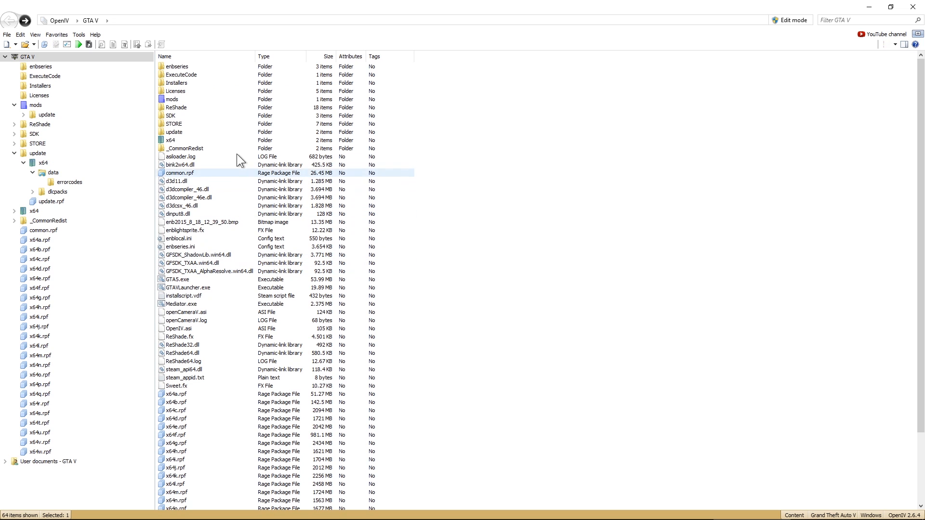
Browse the mods folder through update, x64 and data to errorcodes to compare it with the original folder structure
double_click(181, 99)
double_click(178, 66)
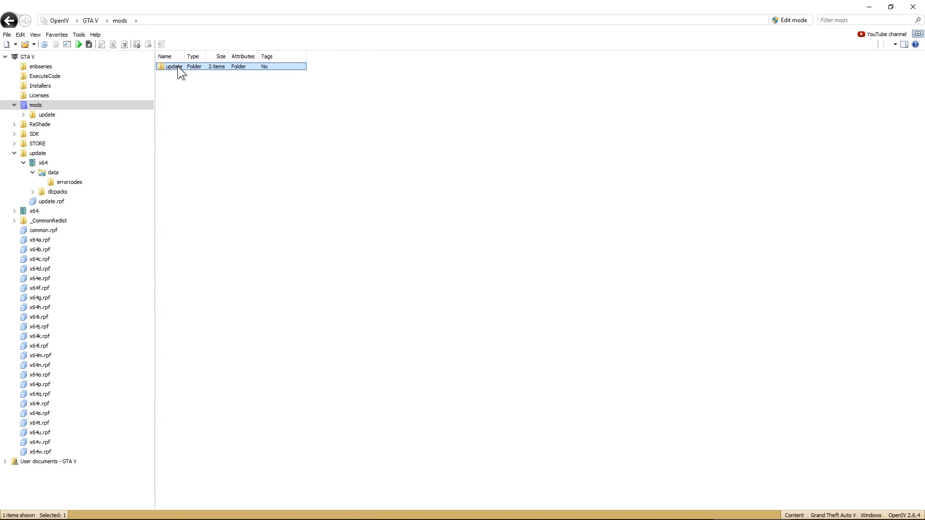
left_click(177, 66)
double_click(176, 66)
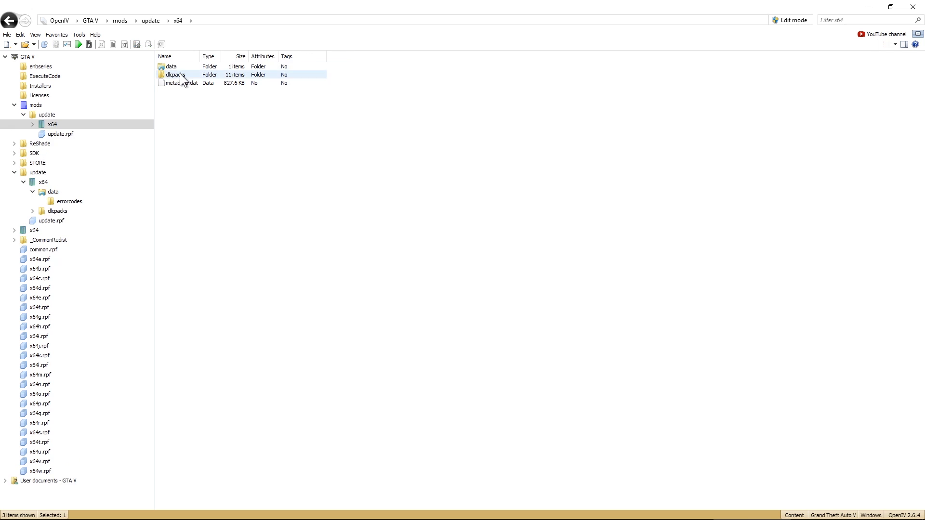
double_click(181, 67)
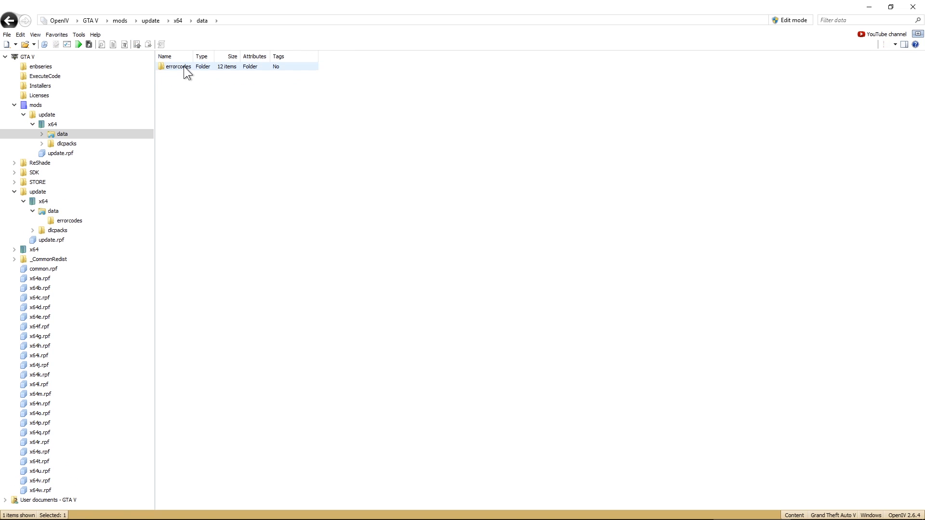
double_click(183, 66)
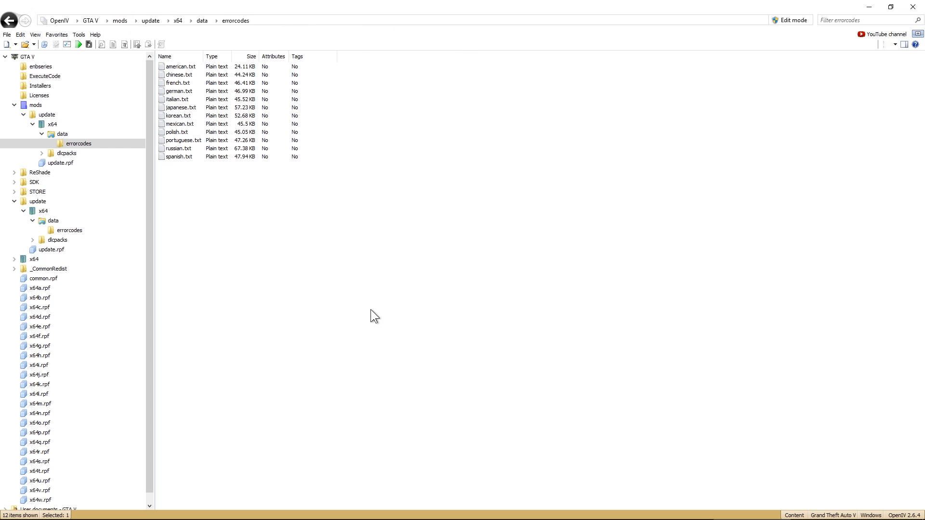
Return to the GTA V root and highlight the files from common.rpf to x64c.rpf, clearing the selection again
key("alt+Left")
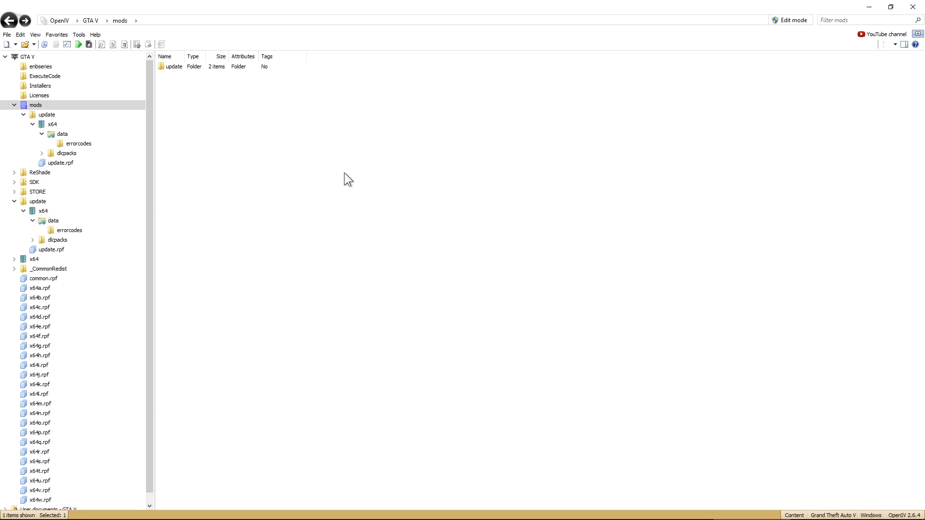
key("alt+Left")
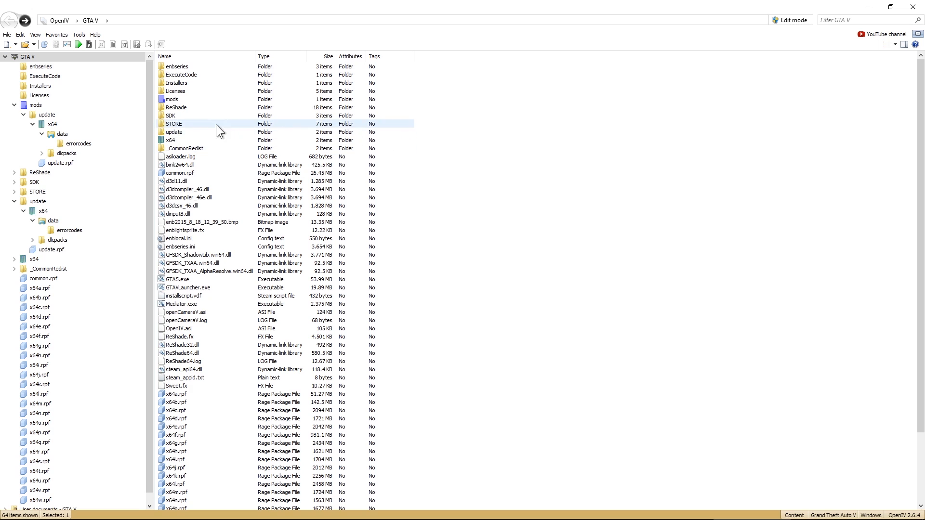
left_click_drag(480, 170, 235, 407)
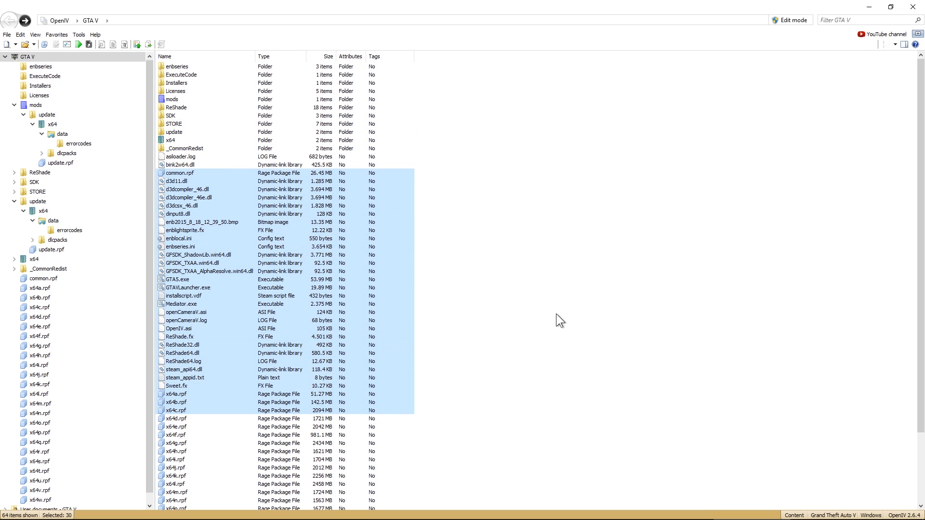
left_click(604, 342)
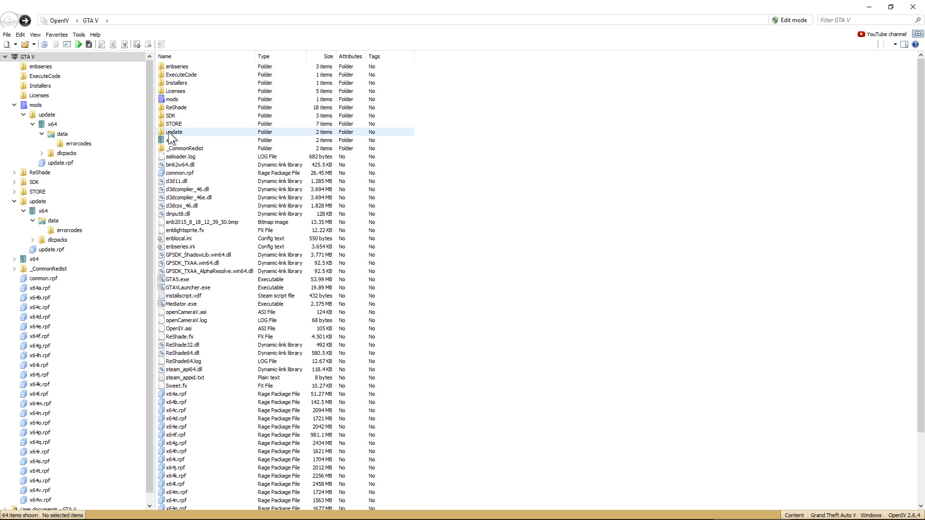
View the mods folder's contents, then return to the GTA V root and highlight the original update folder
double_click(173, 99)
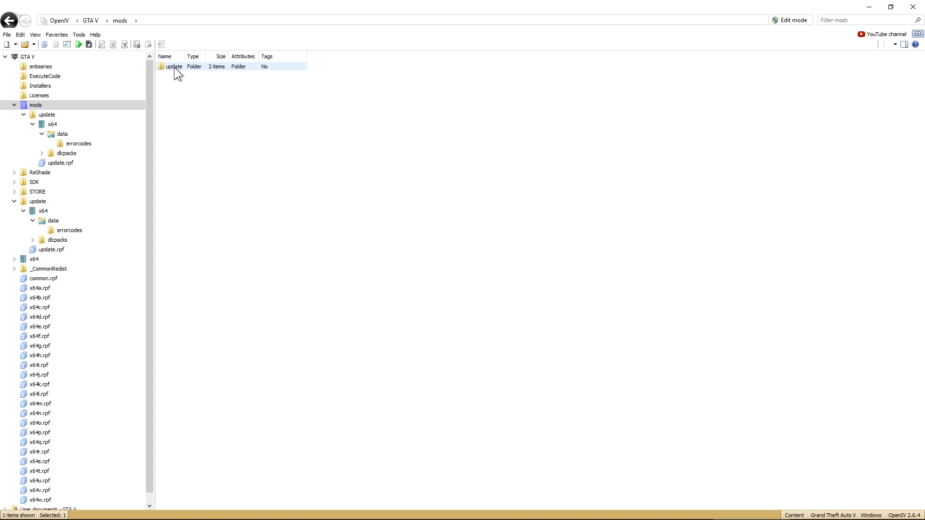
key("alt+Left")
left_click(170, 133)
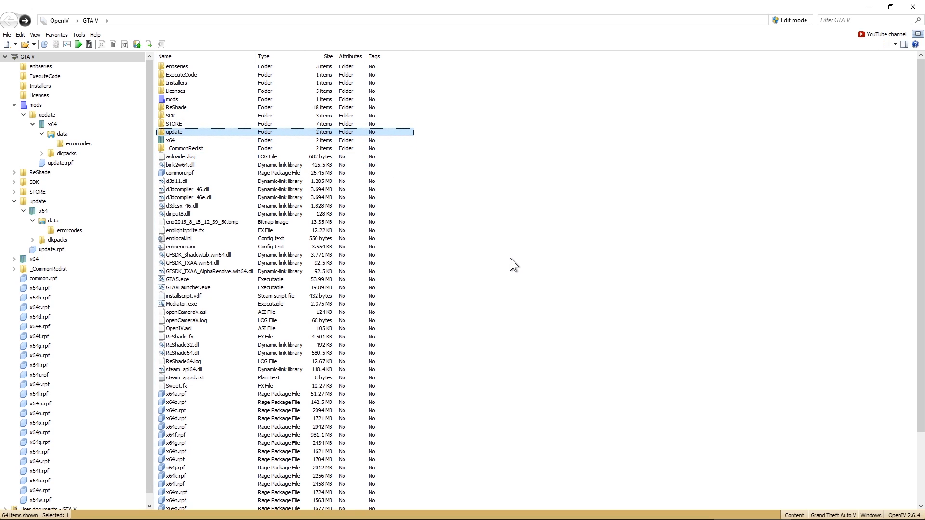
Check the plugin status in the ASI Manager and try to install the OpenIV.ASI plugin for GTA V
left_click(79, 35)
left_click(104, 91)
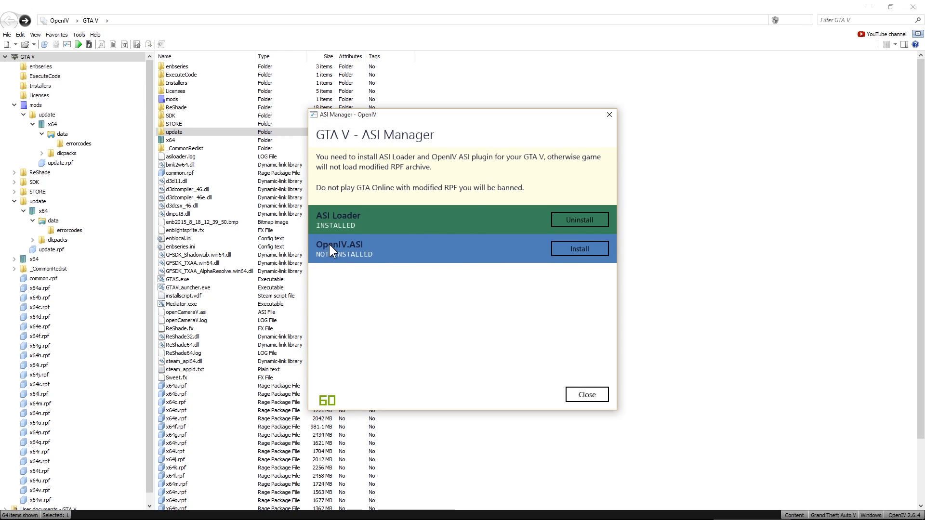
key("Escape")
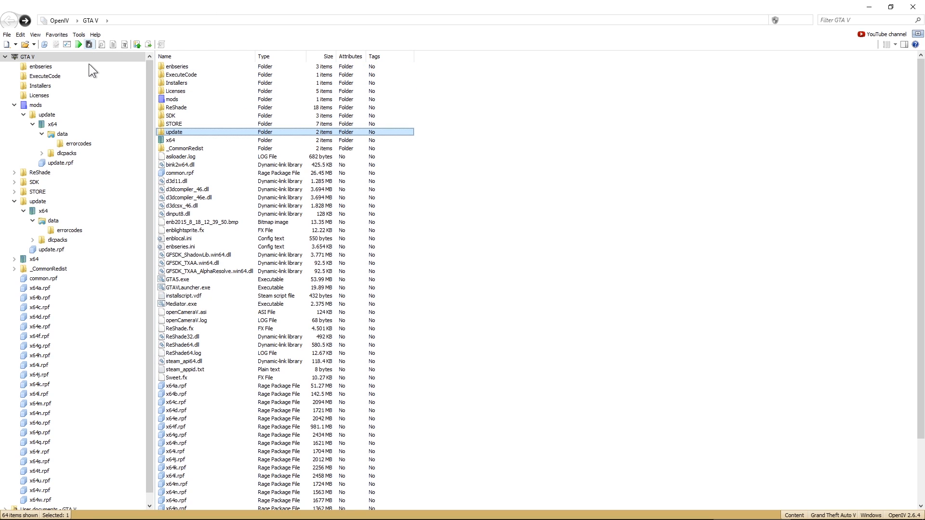
left_click(79, 35)
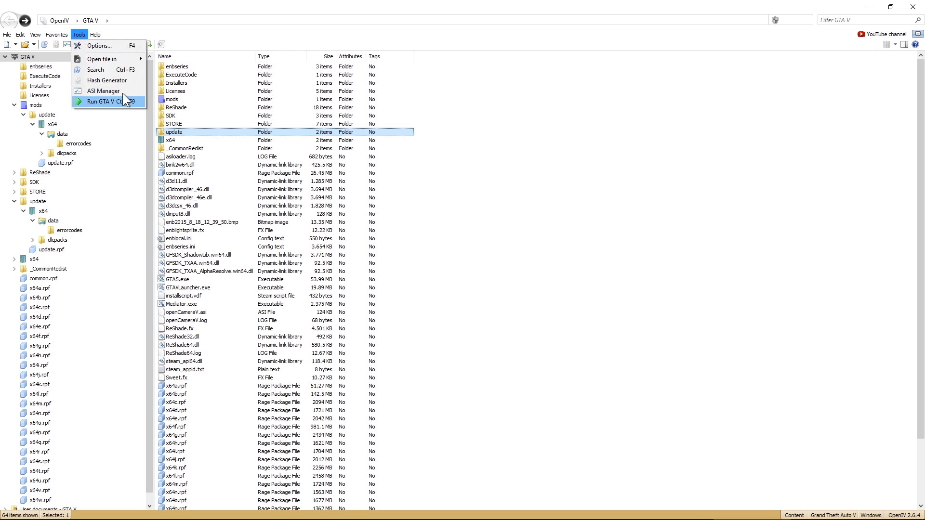
left_click(114, 90)
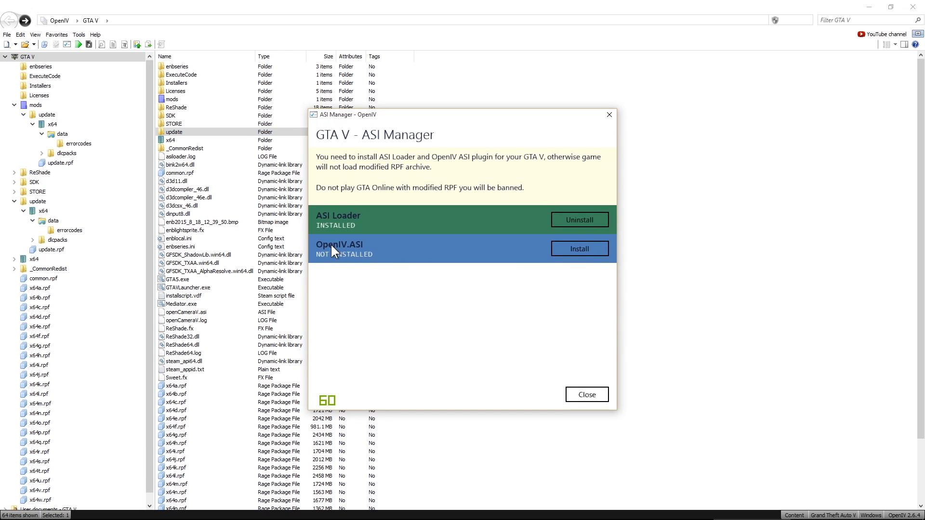
left_click(585, 251)
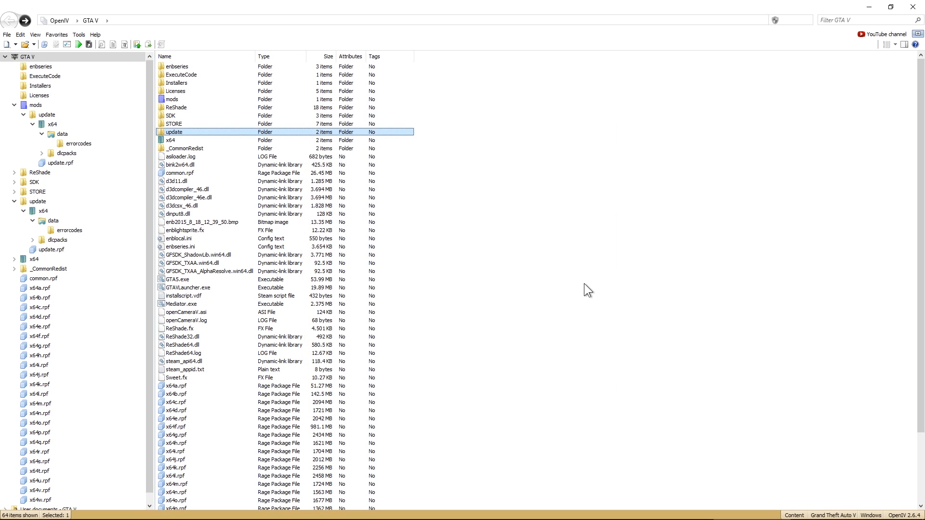
Open the update folder inside mods and view the options offered for its x64 folder with edit mode off
left_click(177, 100)
double_click(178, 100)
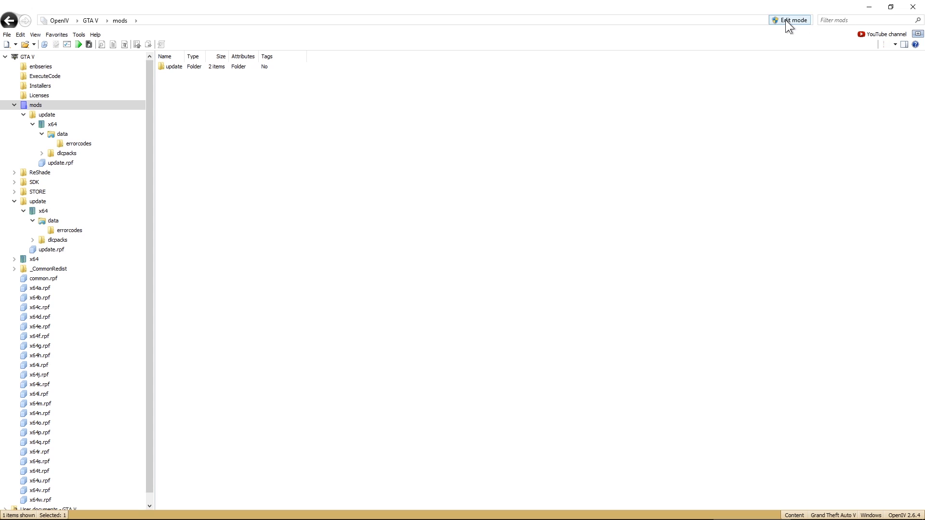
left_click(195, 66)
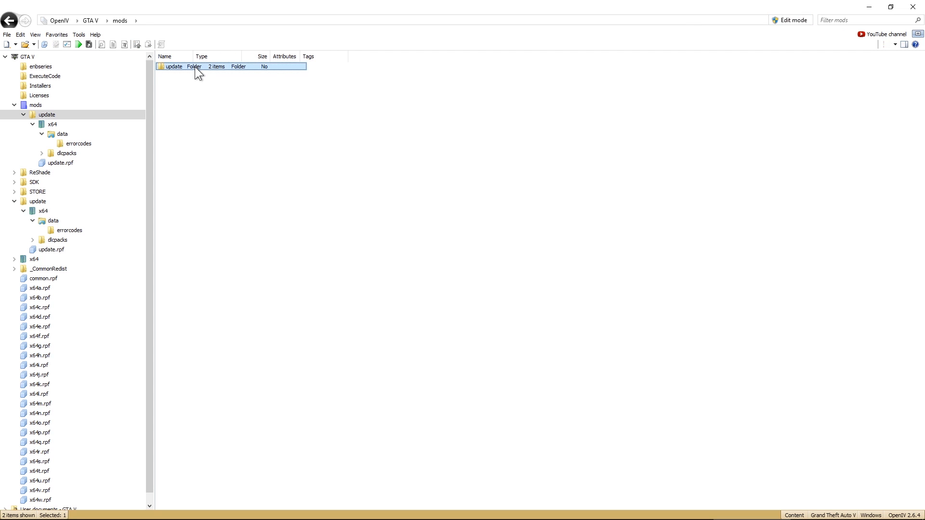
double_click(195, 66)
right_click(181, 68)
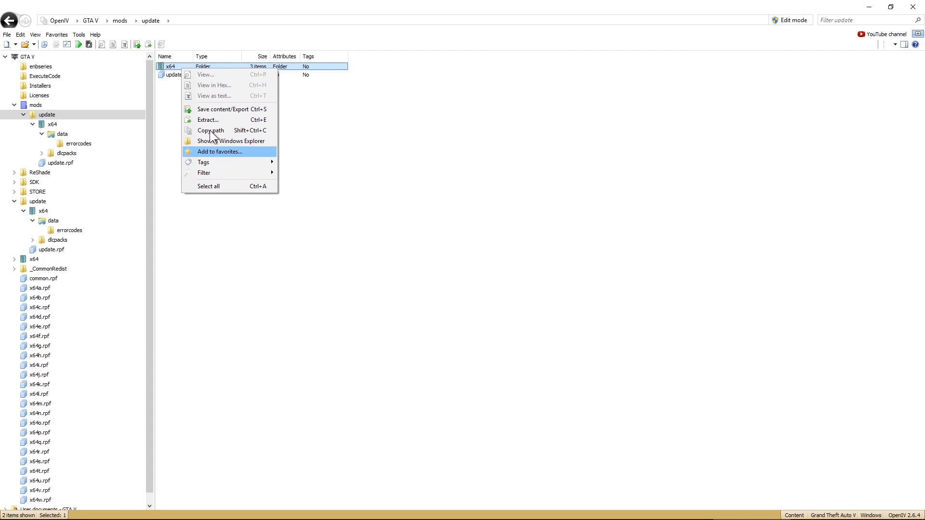
left_click(366, 207)
left_click(186, 67)
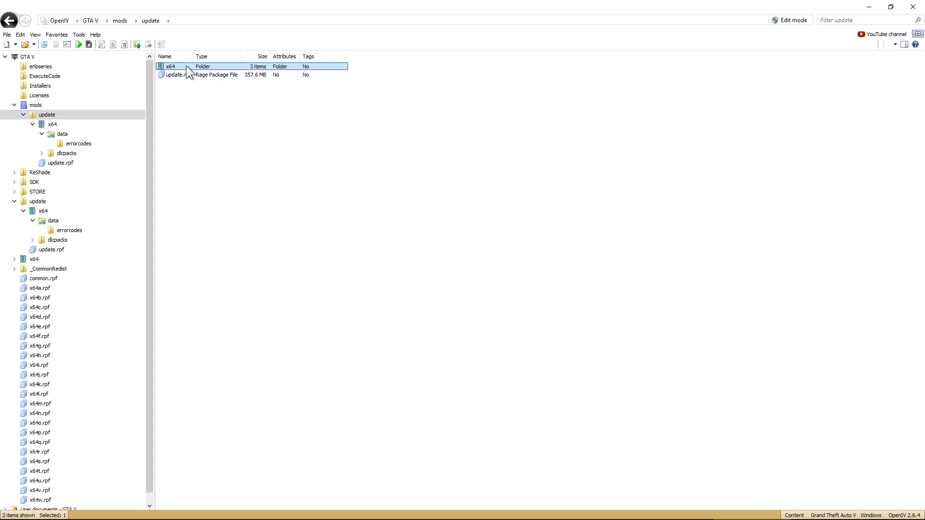
left_click(282, 157)
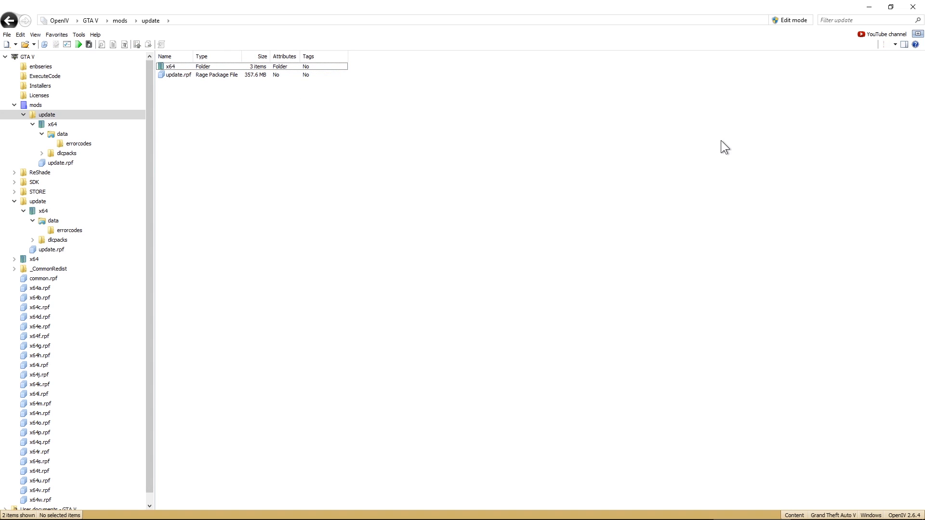
Turn on edit mode, accepting automatic saving of changes, and view the editing options for the x64 folder
left_click(793, 19)
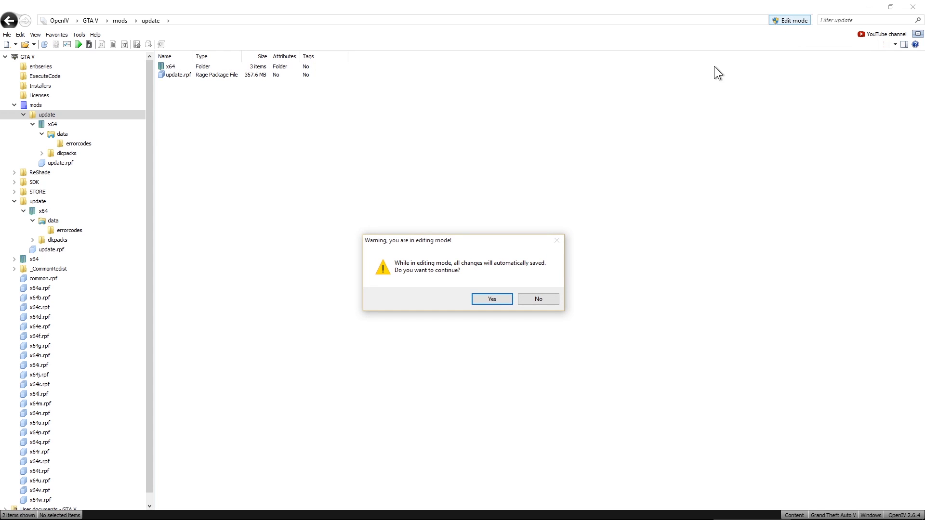
left_click(492, 299)
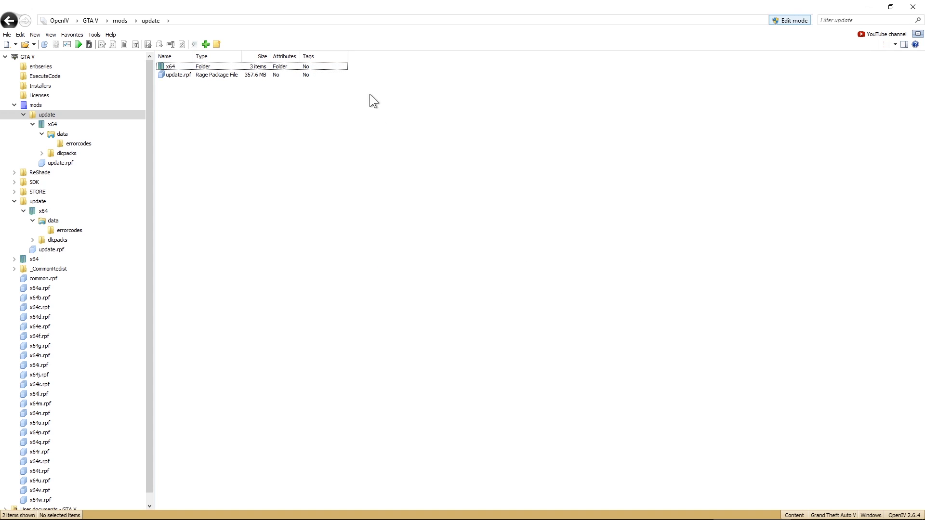
right_click(180, 64)
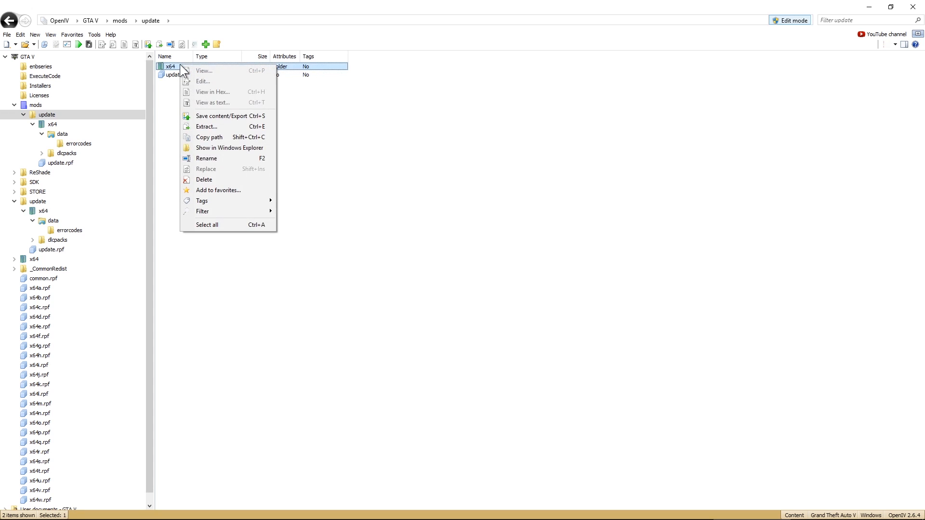
left_click(325, 186)
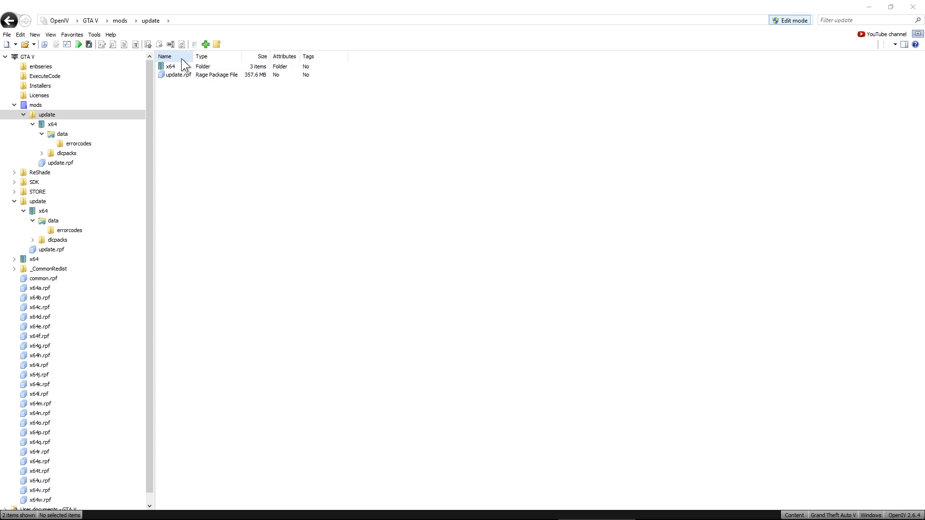
Go back to the mods folder and browse through update, update.rpf and common to the data folder
key("BackSpace")
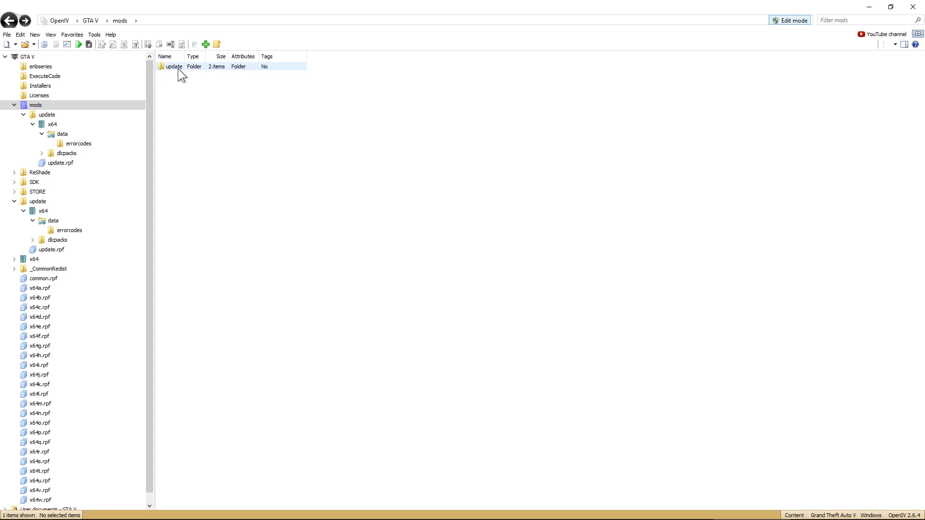
key("alt+Left")
key("alt+Right")
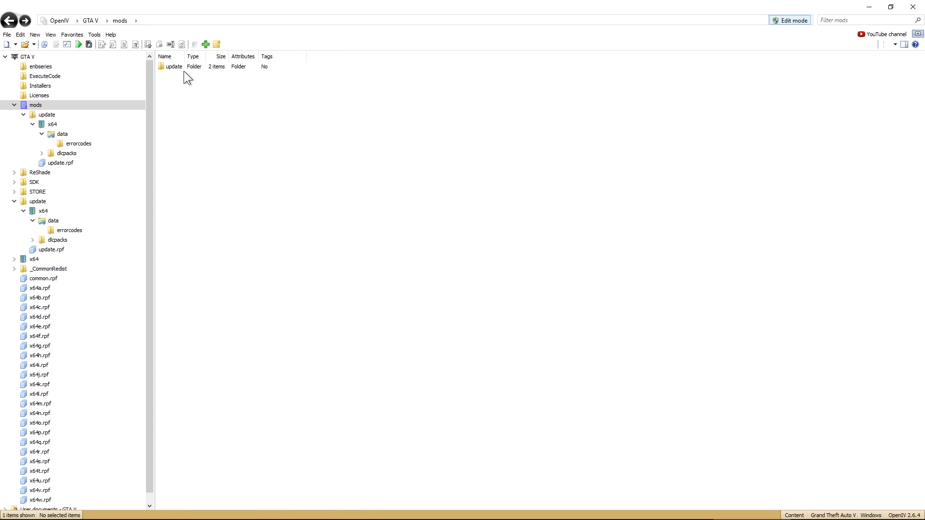
left_click(171, 66)
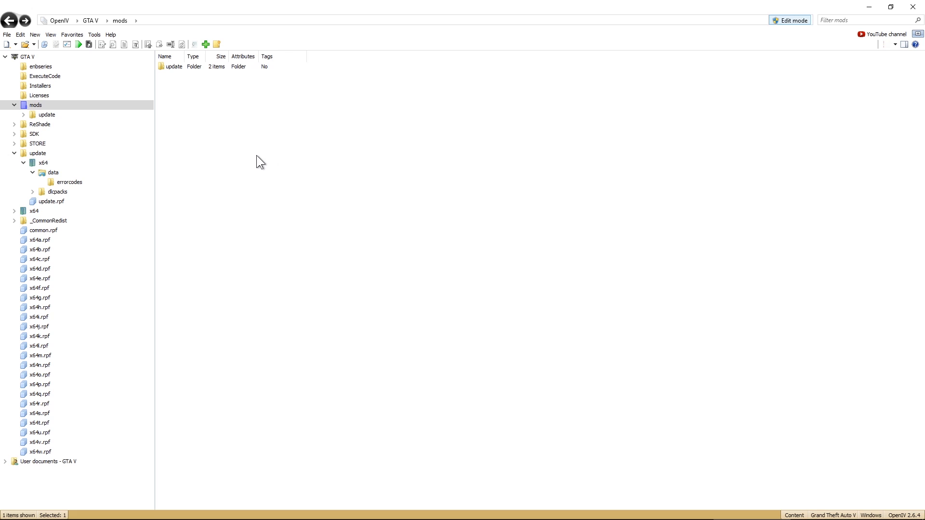
key("Return")
double_click(179, 74)
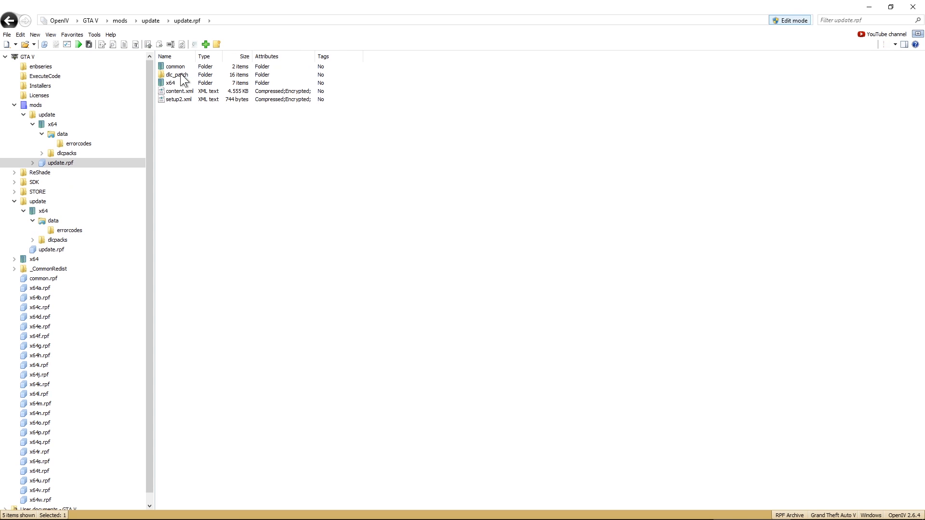
double_click(178, 66)
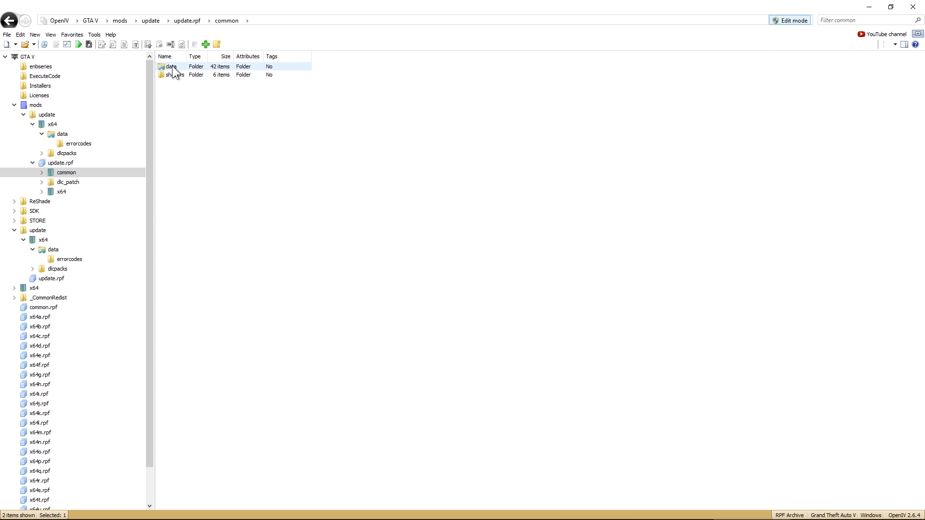
double_click(173, 66)
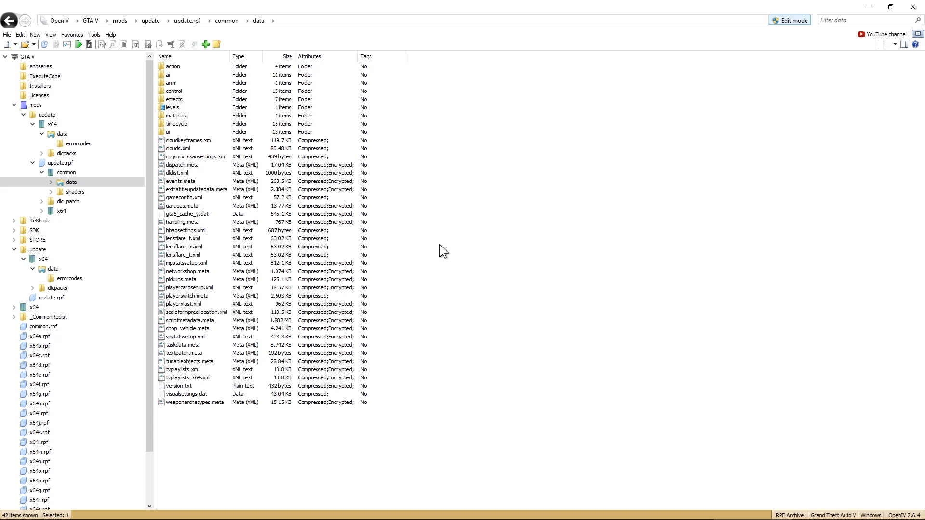
View the editing options, including Replace, for cloudkeyframes.xml in the data folder, and dismiss them
left_click(192, 137)
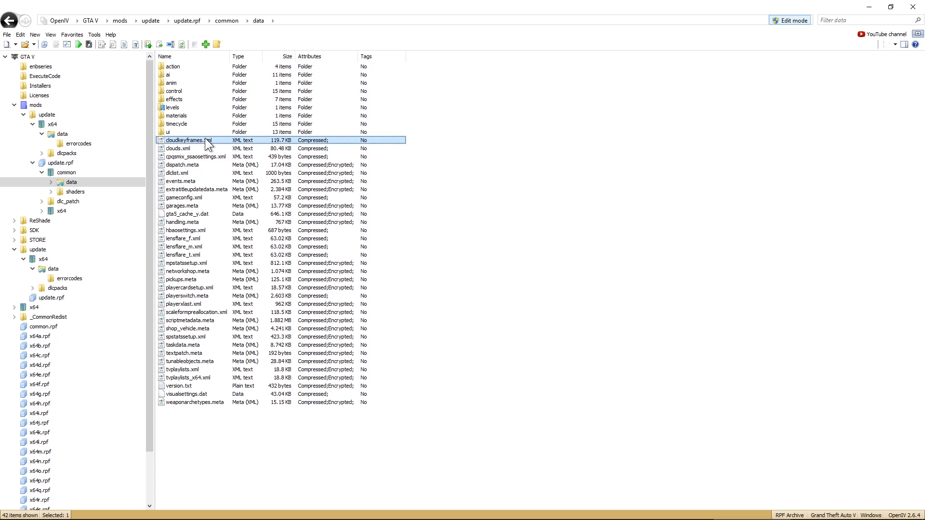
right_click(205, 139)
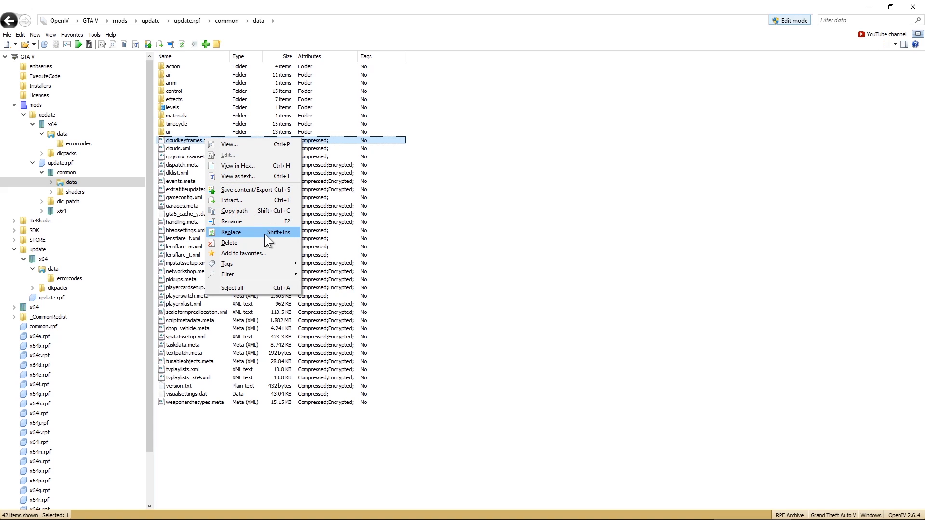
left_click(545, 247)
Turn off edit mode and view the options that remain for cloudkeyframes.xml
left_click(793, 20)
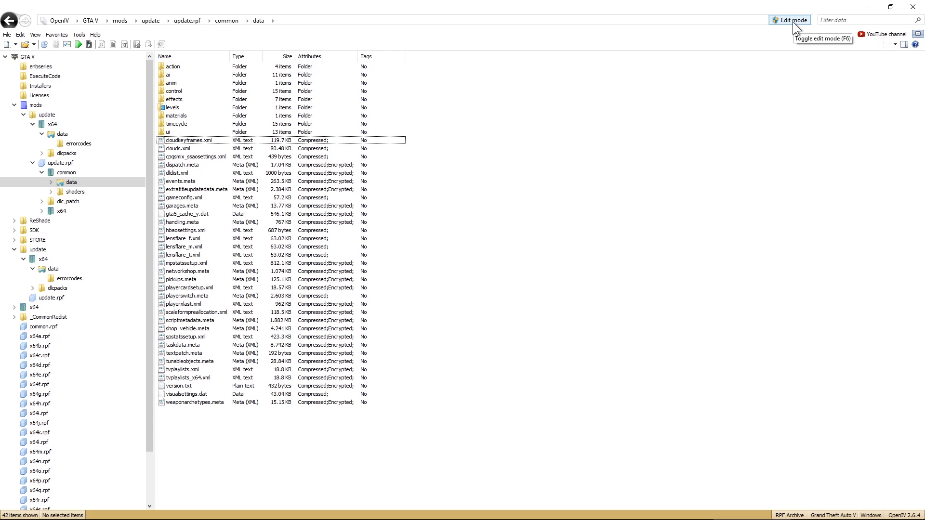
left_click(178, 140)
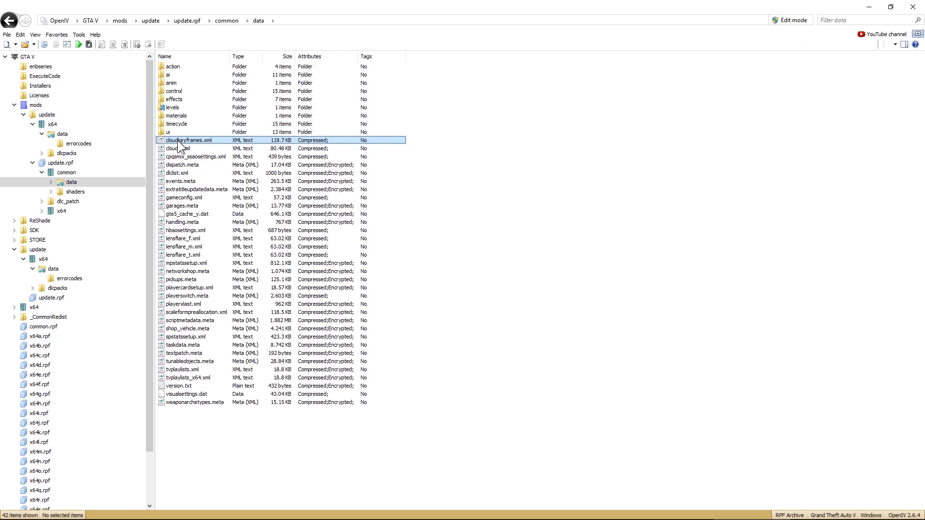
right_click(177, 140)
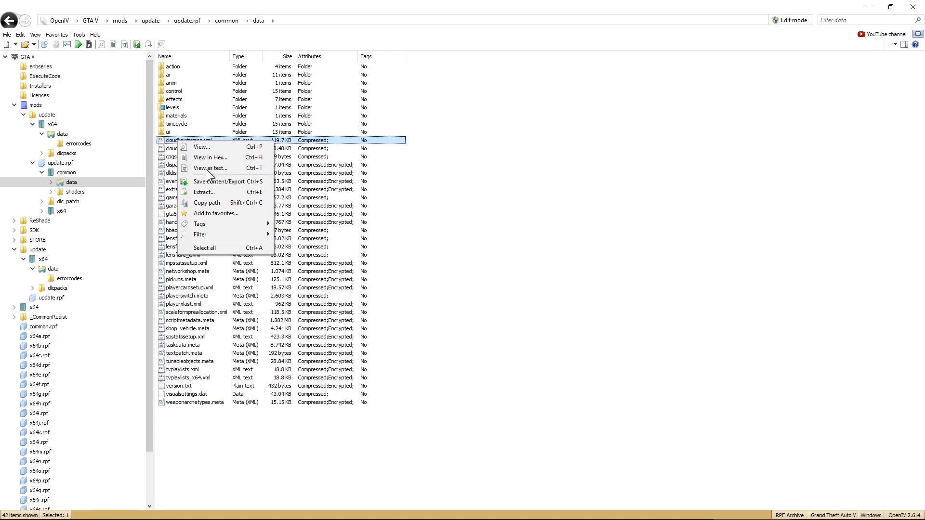
left_click(458, 154)
Turn edit mode back on, accepting automatic saving of changes, and start replacing cloudkeyframes.xml in the data folder
left_click(788, 18)
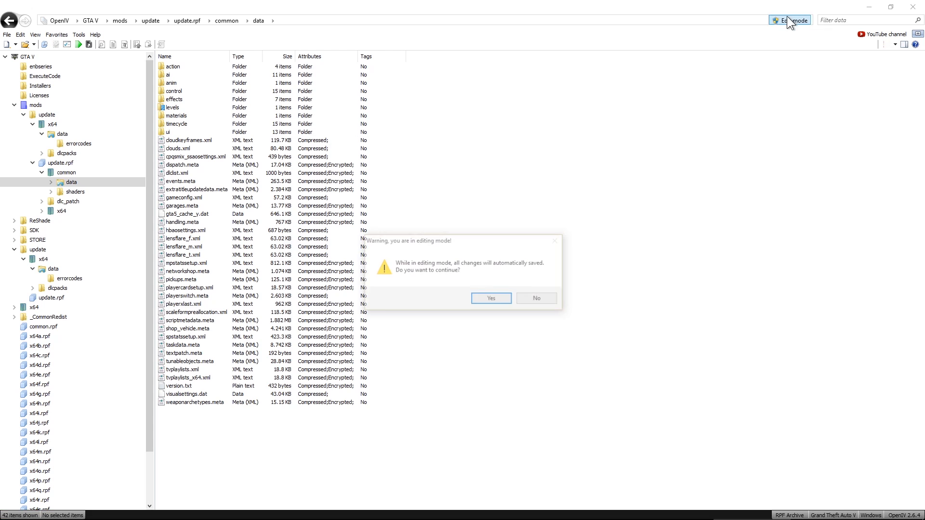
left_click(484, 299)
left_click(198, 142)
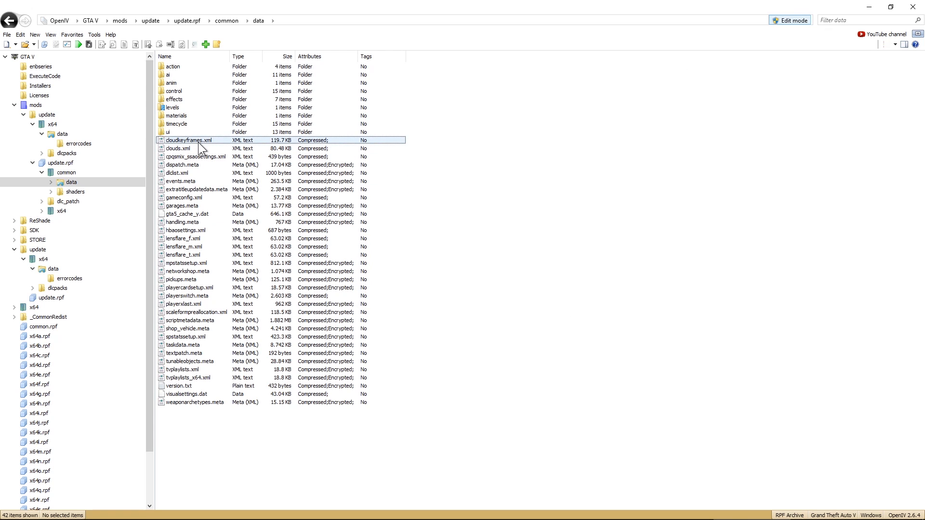
right_click(195, 140)
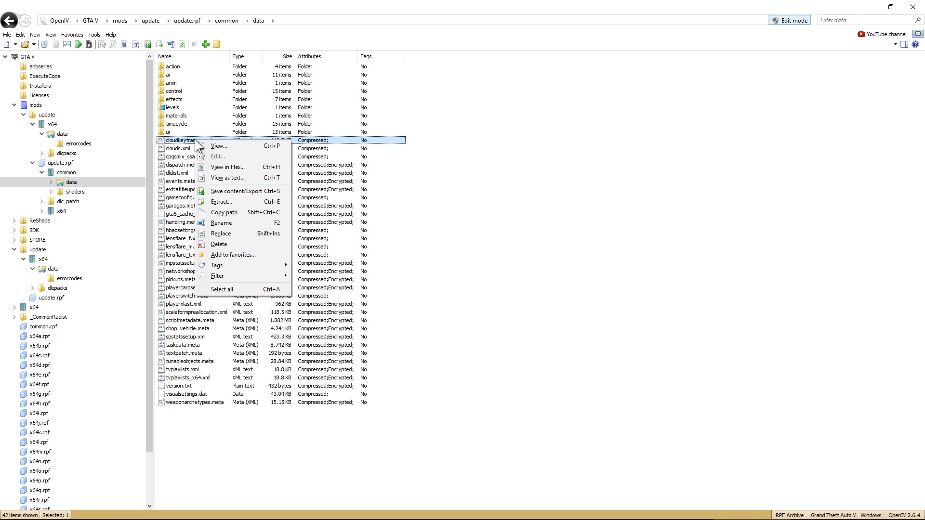
left_click(227, 233)
left_click_drag(272, 20, 362, 54)
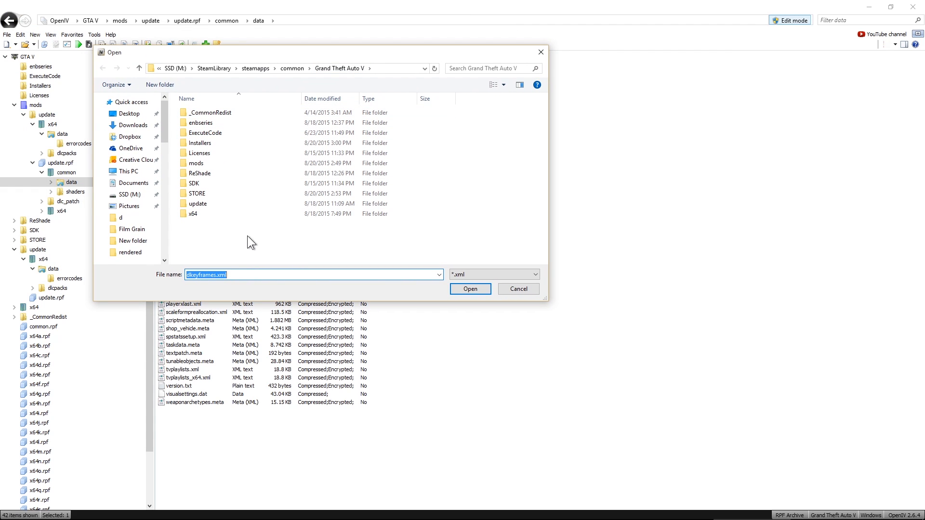
Replace cloudkeyframes.xml with the copy stored under STORE, visualiv, update.rpf, common, data
double_click(197, 194)
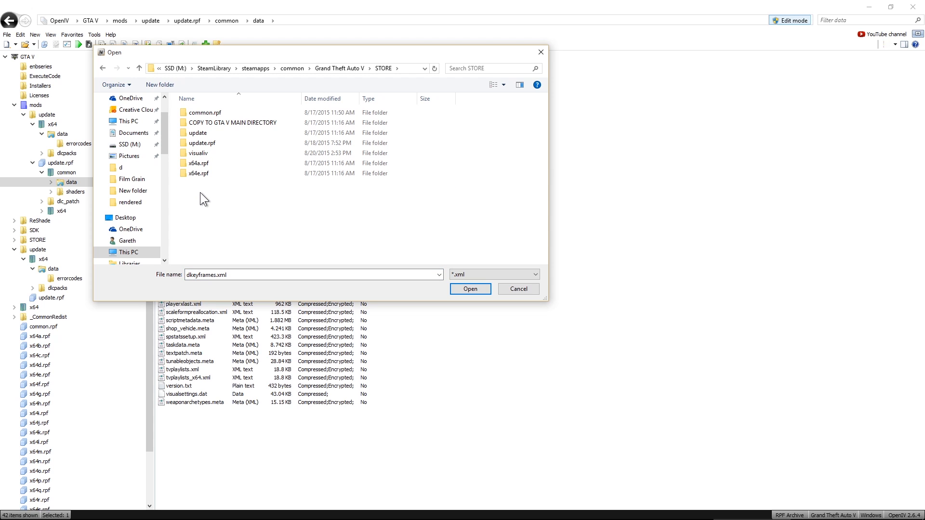
key("alt+Left")
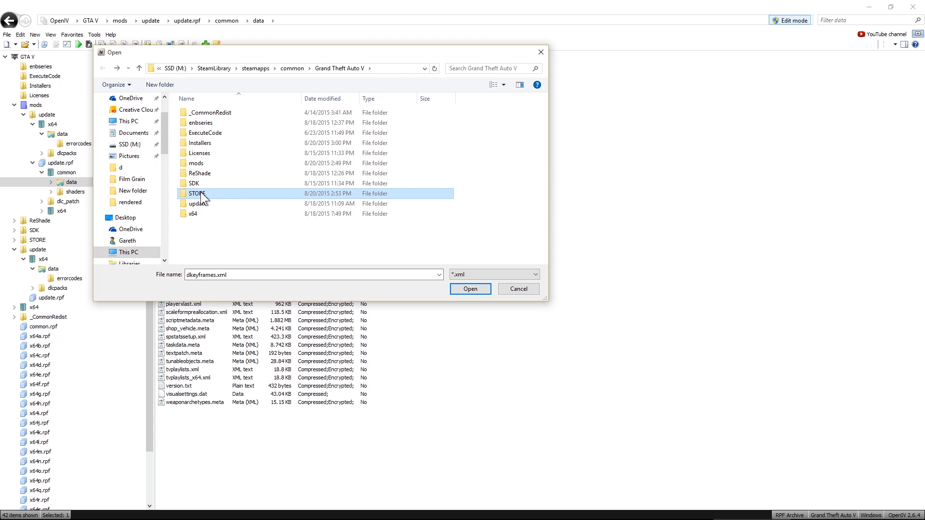
double_click(200, 193)
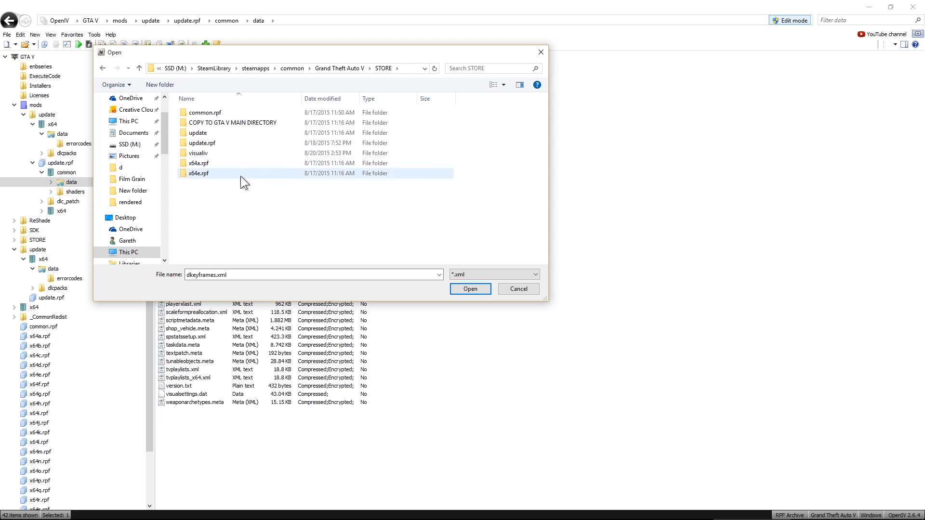
double_click(196, 154)
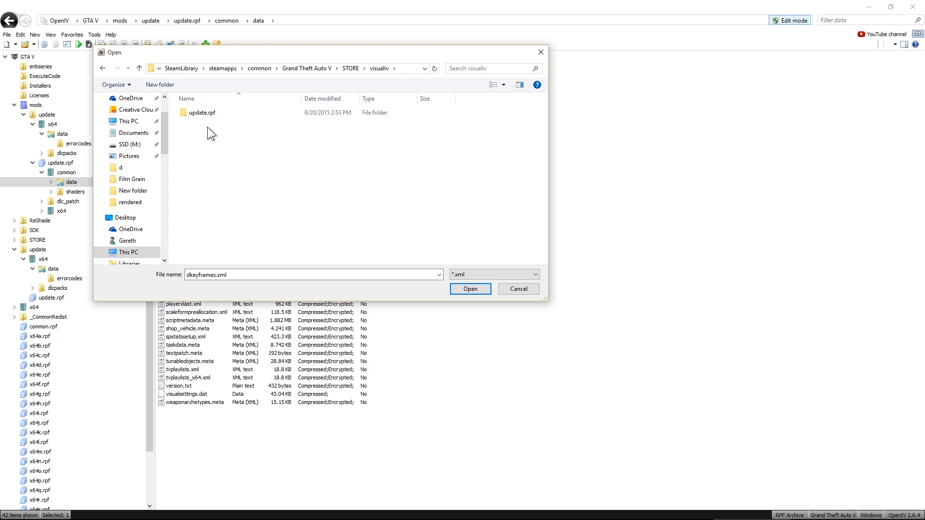
double_click(204, 115)
double_click(204, 113)
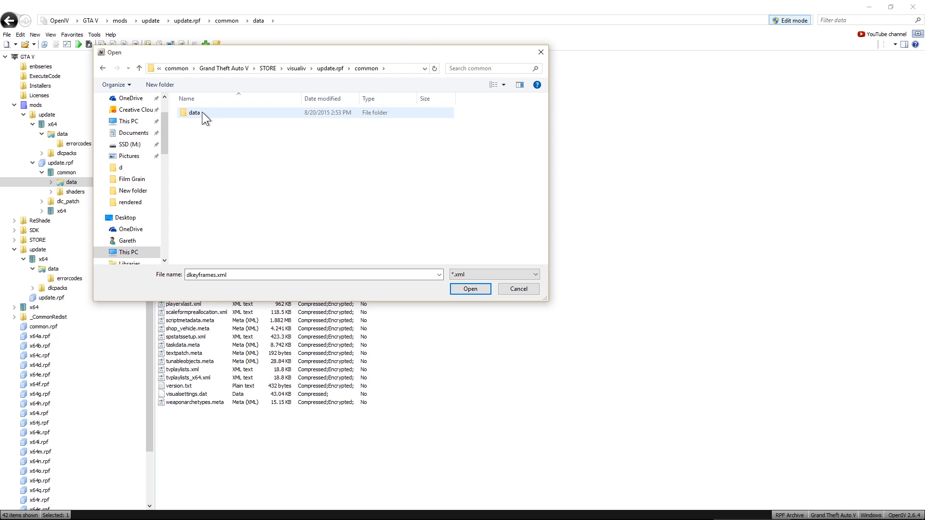
double_click(201, 113)
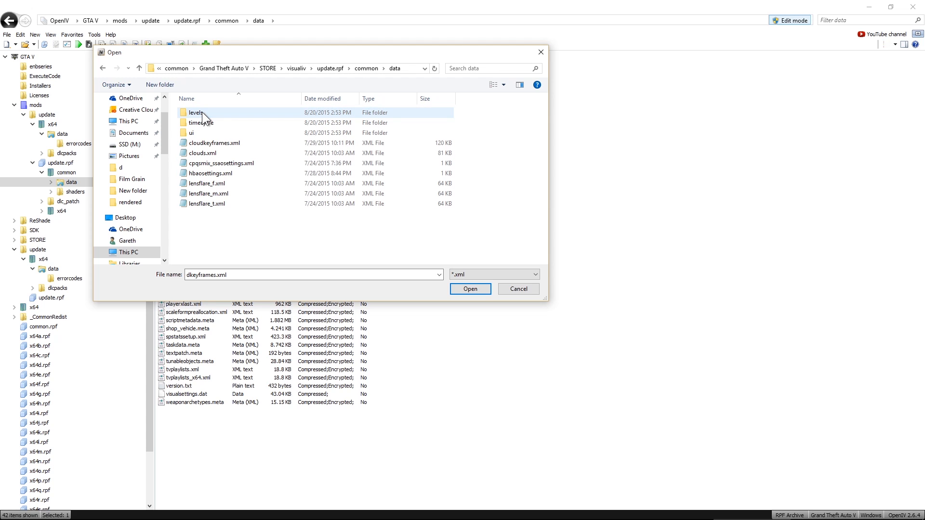
left_click(216, 143)
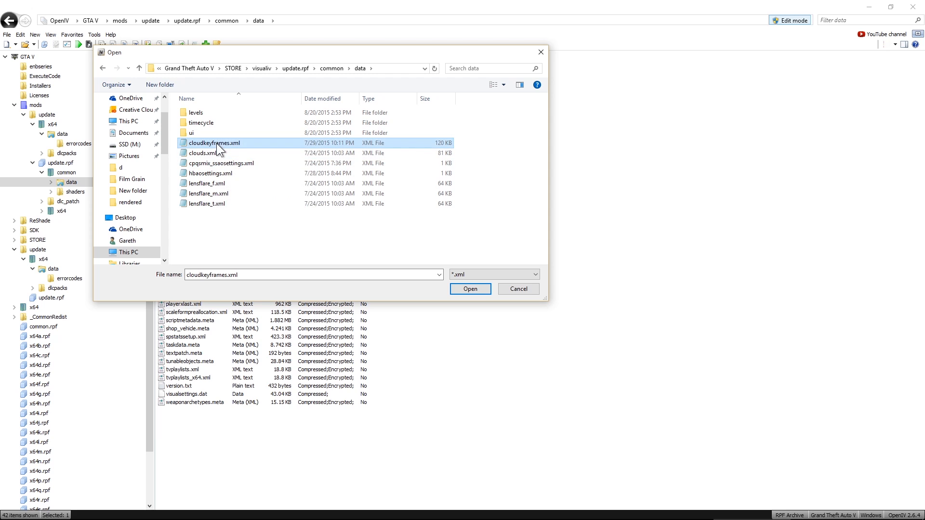
left_click(472, 288)
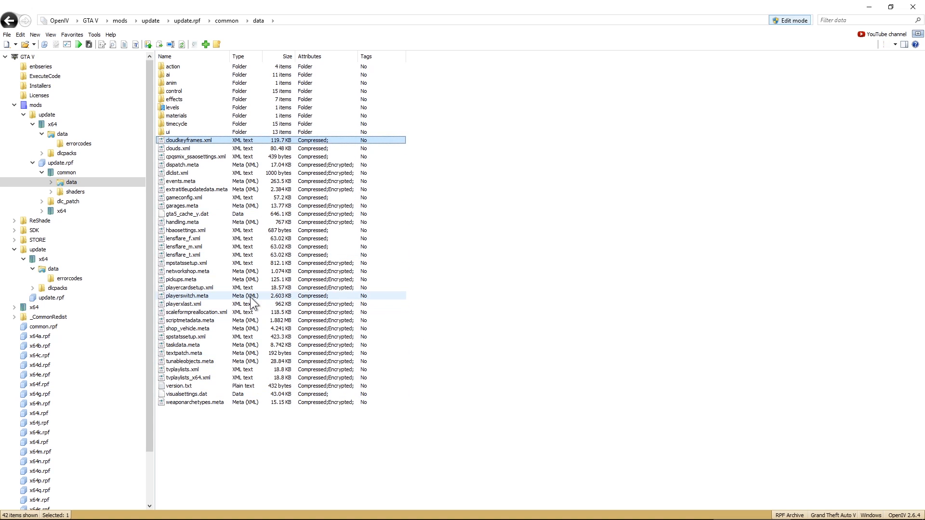
left_click(483, 331)
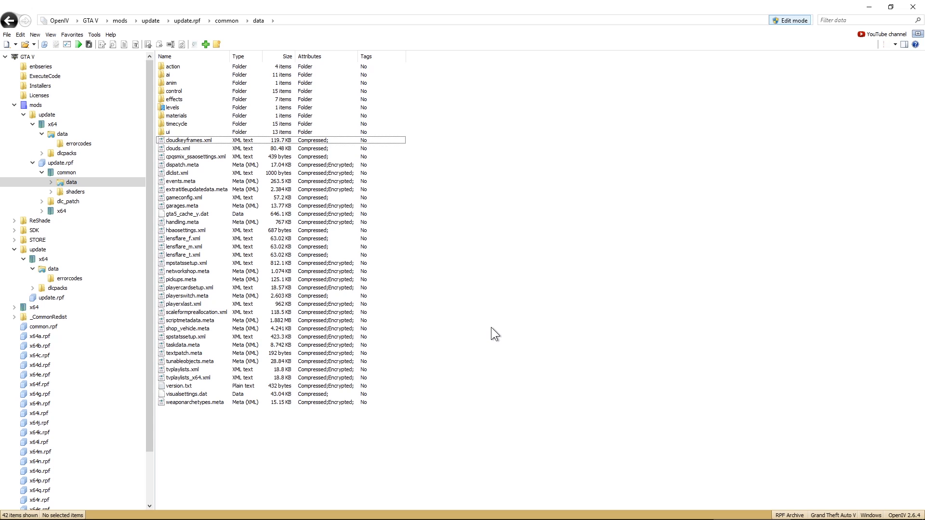
Add all the loose visualiv data files, from cloudkeyframes.xml to visualsettings.dat, to the archive's data folder at once
left_click(205, 45)
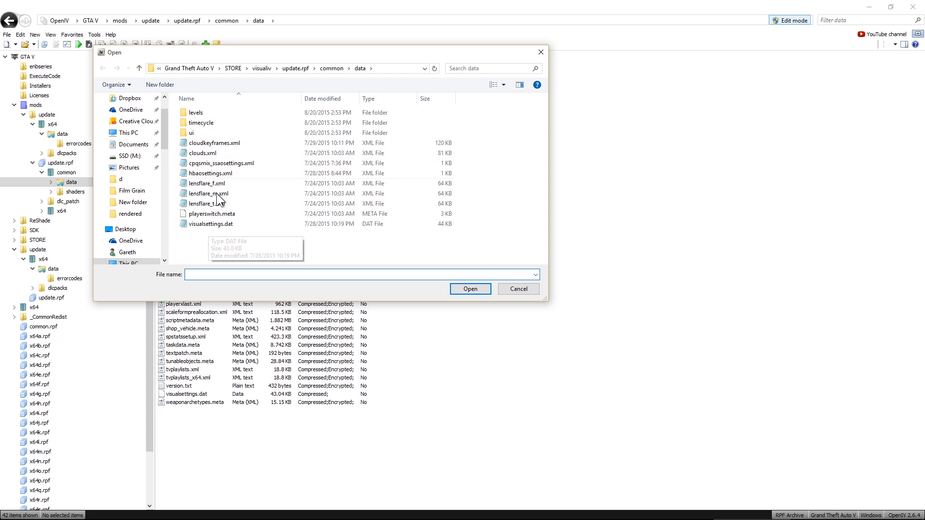
left_click_drag(215, 233, 210, 145)
left_click(467, 287)
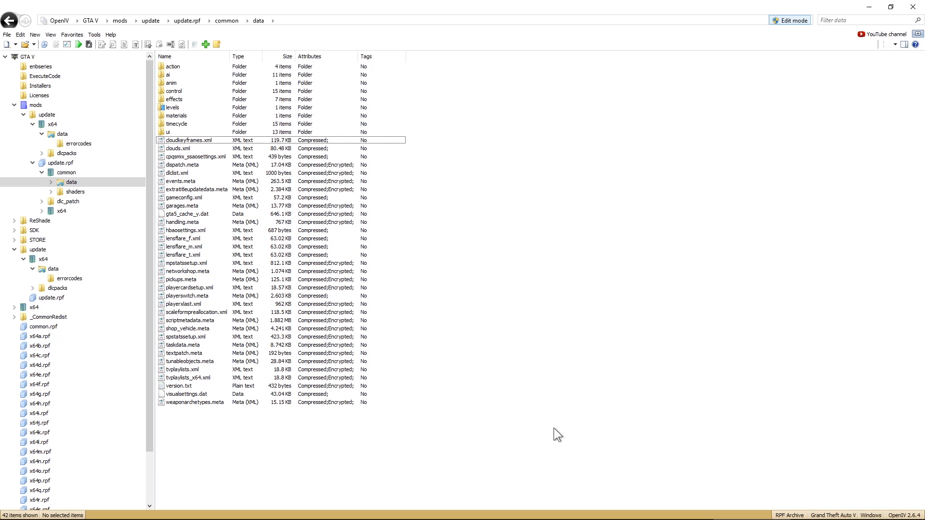
Add time.xml and weather.xml from visualiv's levels/gta5 folder to the archive's matching levels/gta5 folder
double_click(175, 105)
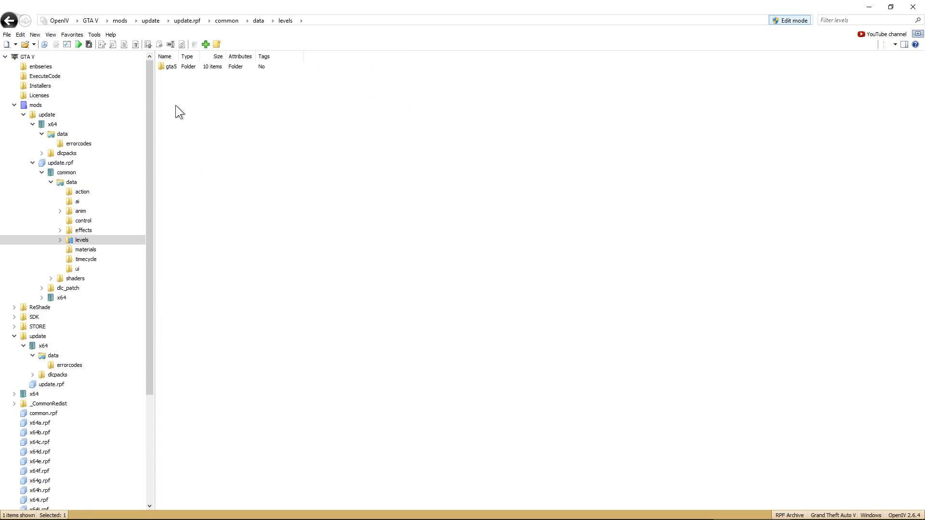
double_click(171, 66)
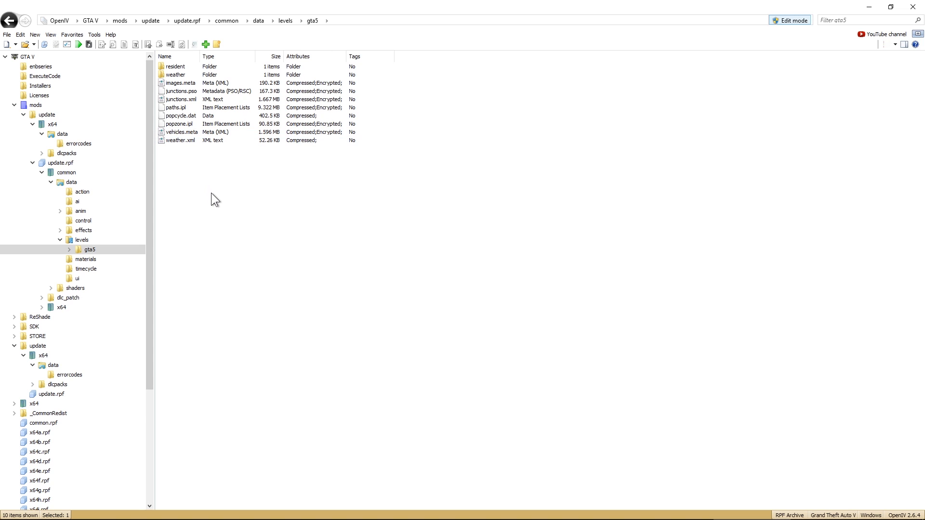
left_click(207, 44)
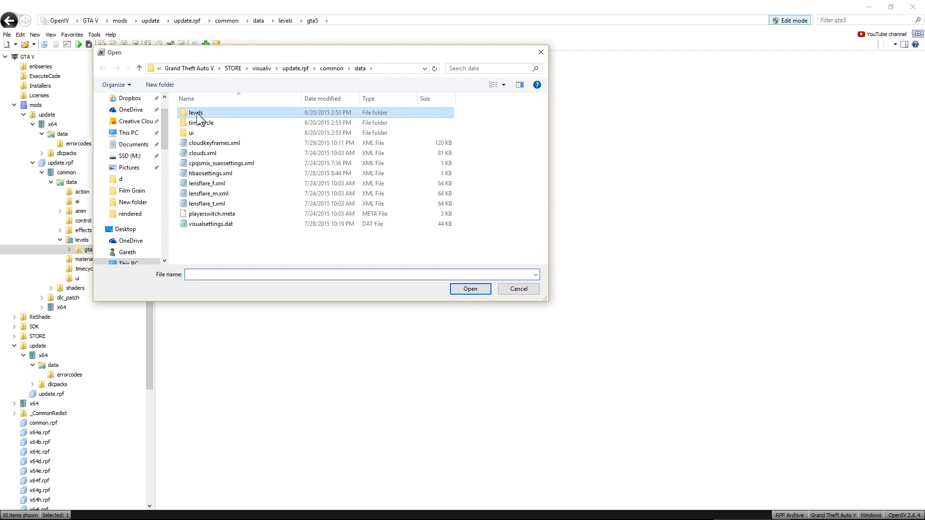
double_click(197, 113)
double_click(196, 113)
left_click_drag(201, 130, 195, 110)
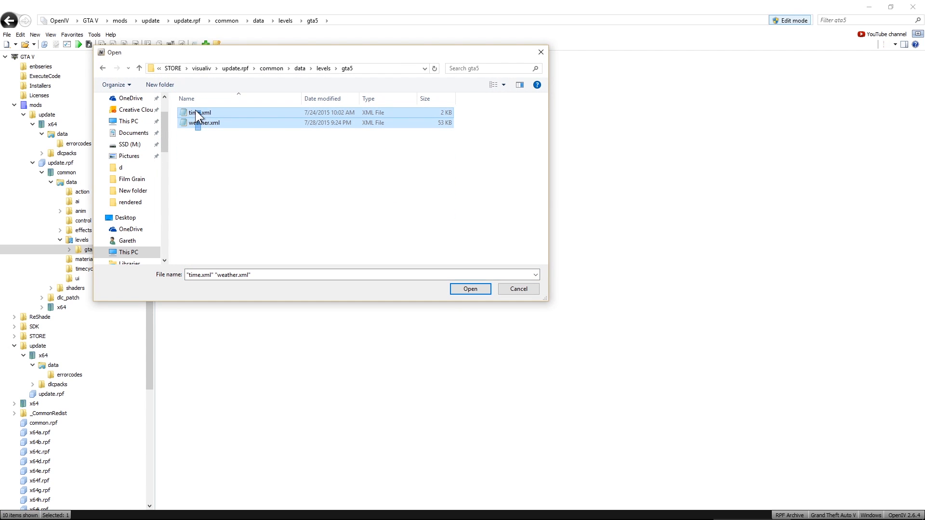
left_click(476, 287)
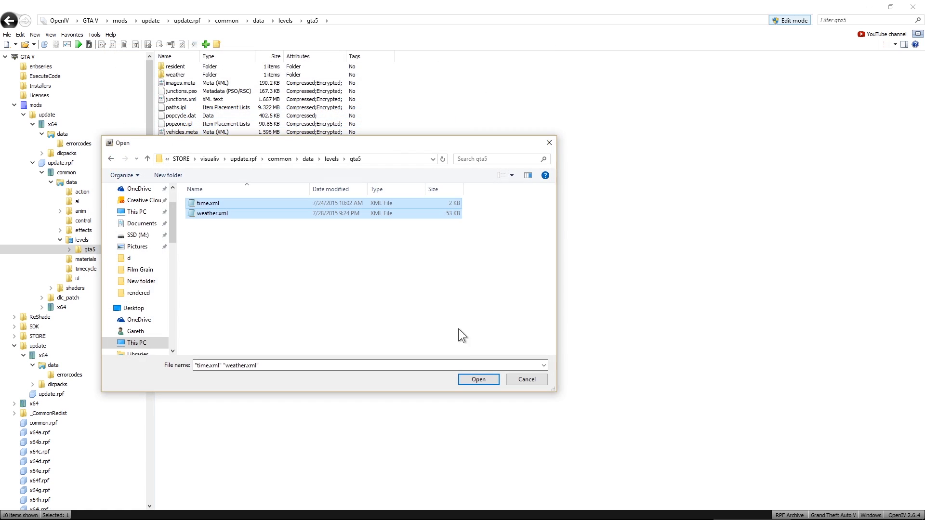
left_click(480, 377)
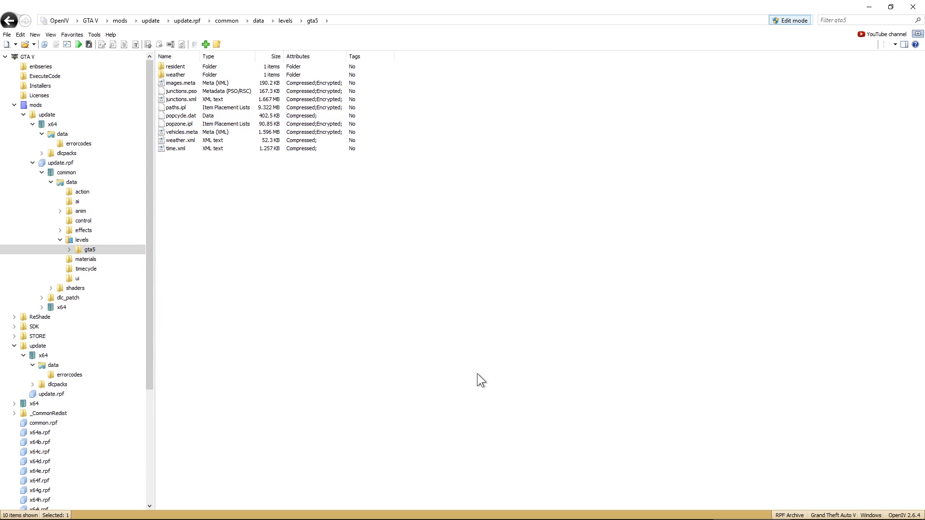
Switch to 7-Zip, check the timecycle folder in the VisualIV archive, and move the window out of the way
key("alt+Tab")
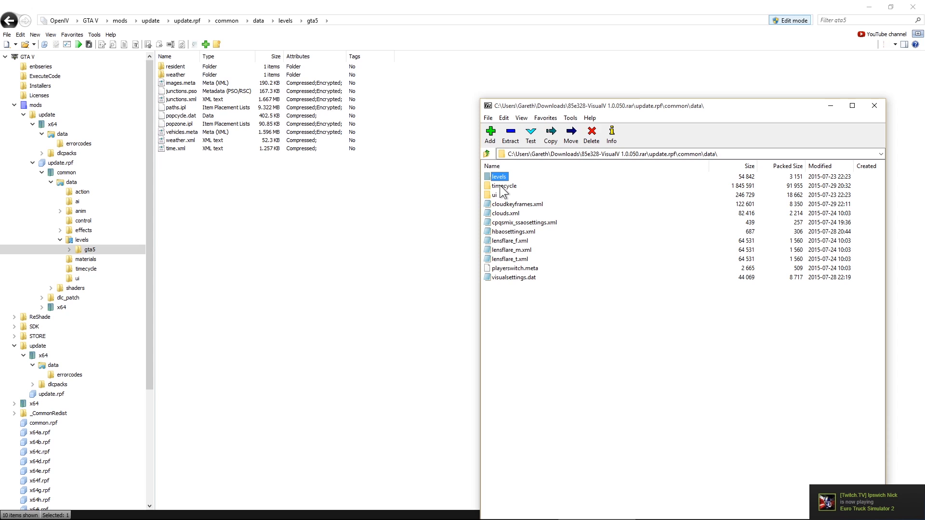
double_click(502, 187)
left_click_drag(657, 106, 924, 140)
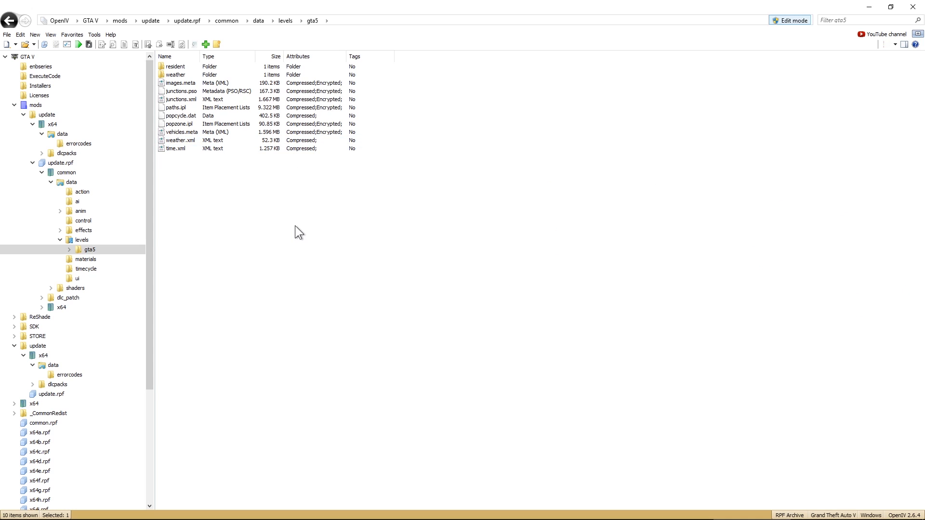
Back in OpenIV, add all of visualiv's timecycle XML files to the timecycle folder under data
key("BackSpace")
key("BackSpace")
double_click(178, 123)
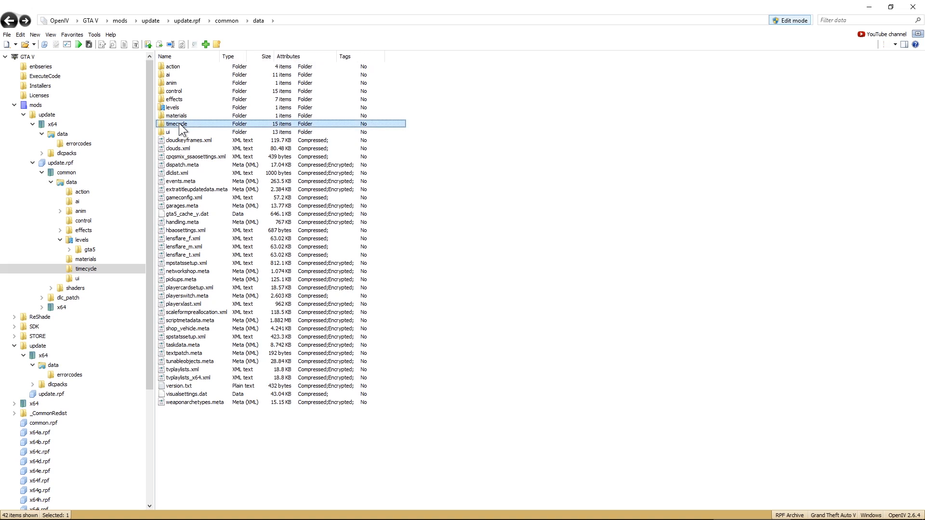
left_click(203, 43)
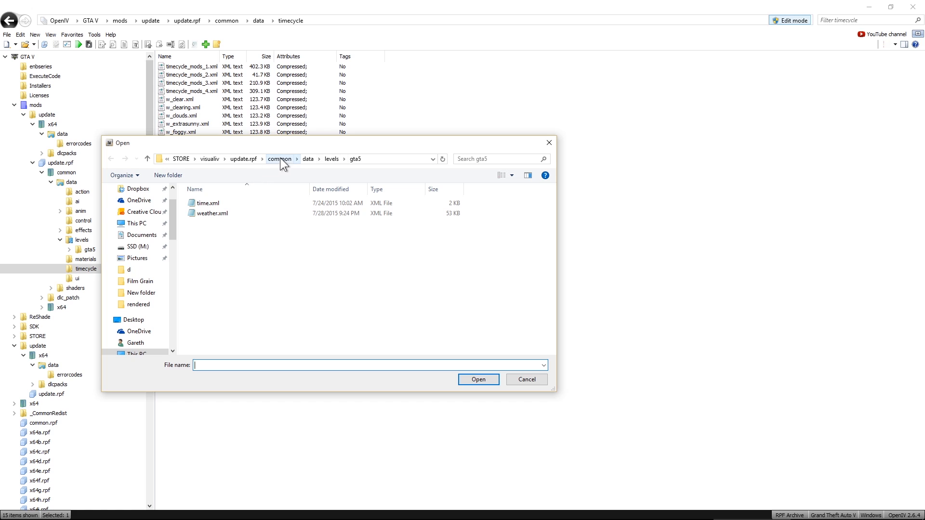
left_click(307, 159)
double_click(209, 214)
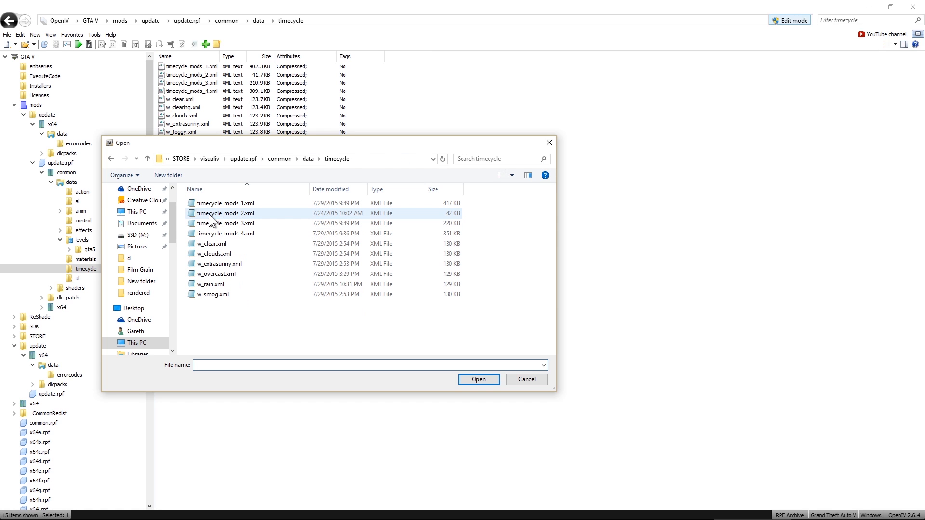
left_click_drag(212, 305, 209, 201)
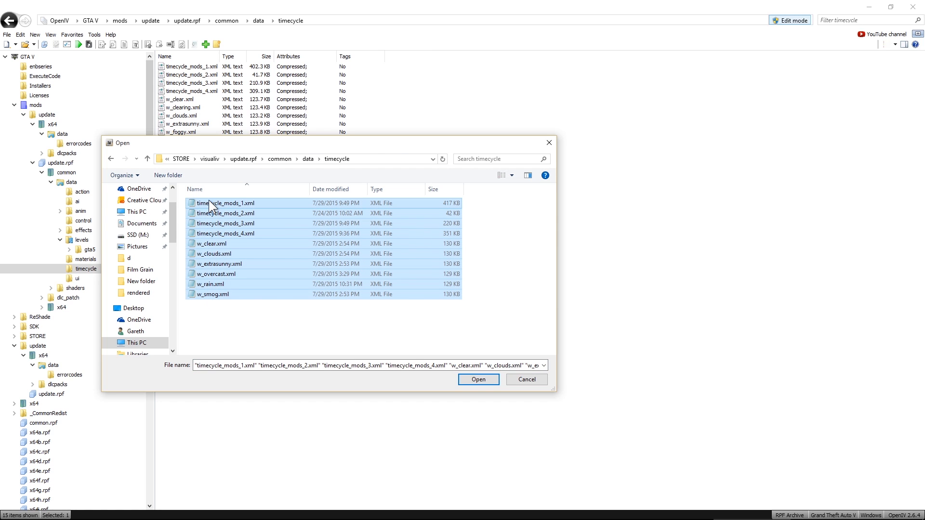
left_click(477, 378)
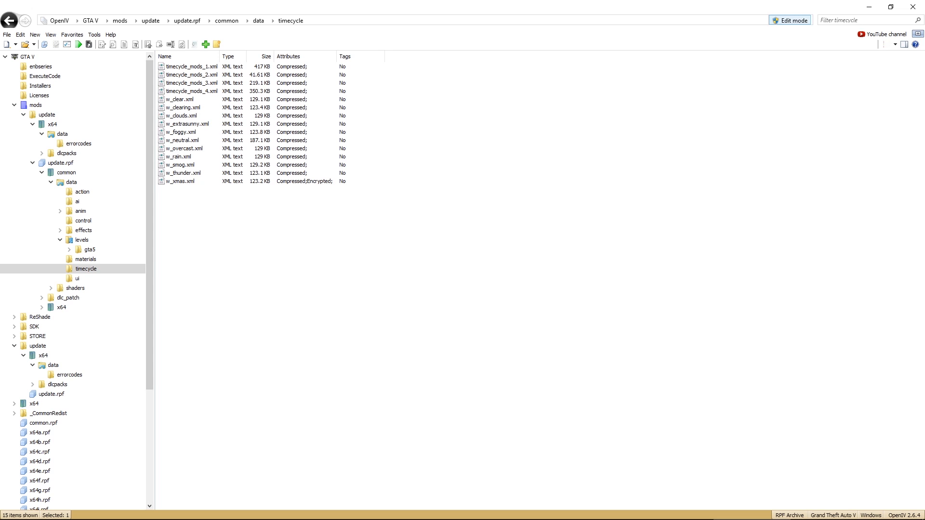
Switch to 7-Zip, check the ui folder in the VisualIV archive, and move the window aside again
key("alt+Tab")
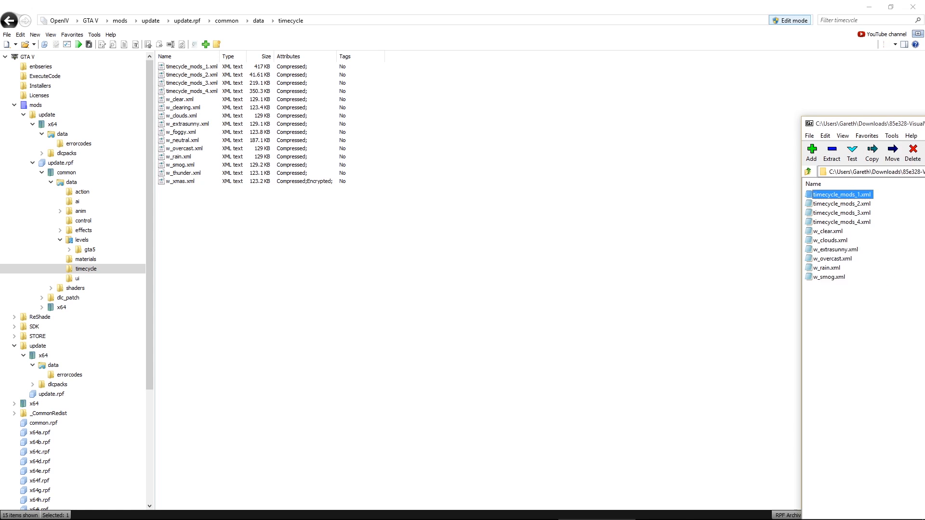
left_click(459, 151)
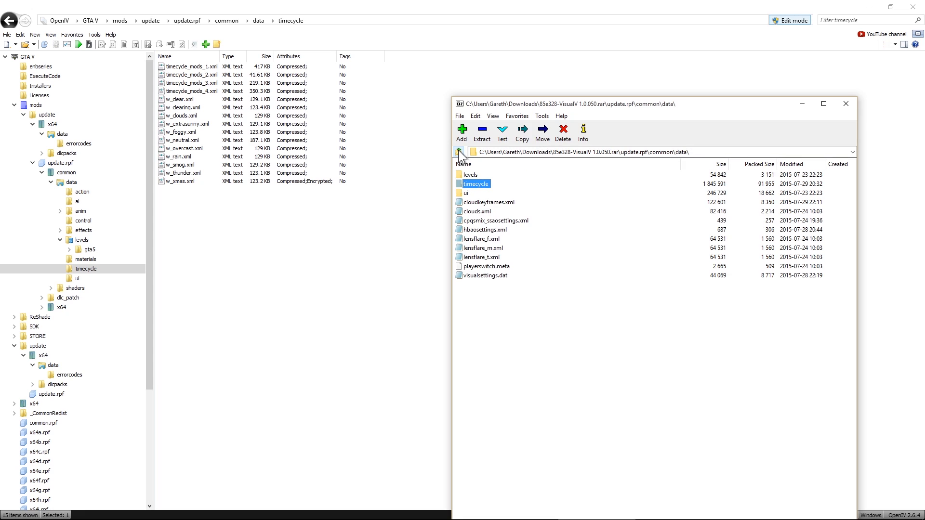
double_click(465, 192)
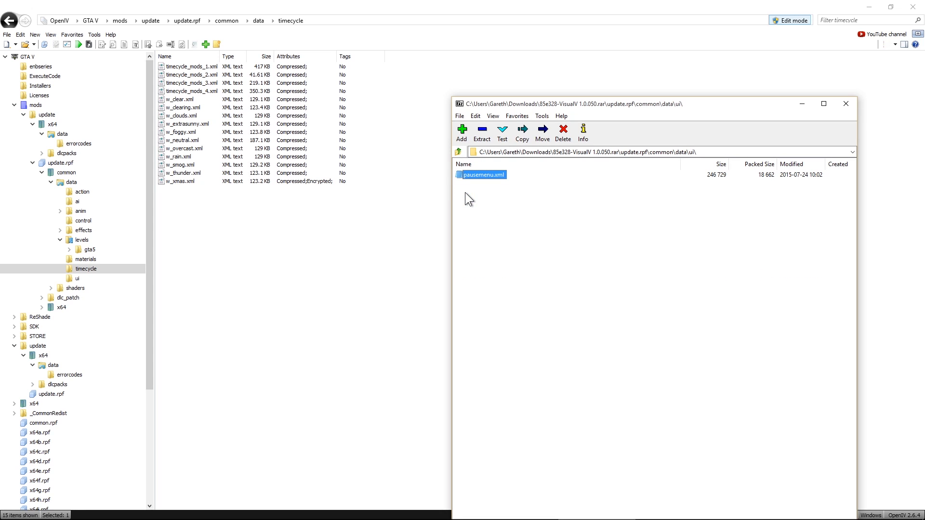
left_click_drag(655, 103, 924, 145)
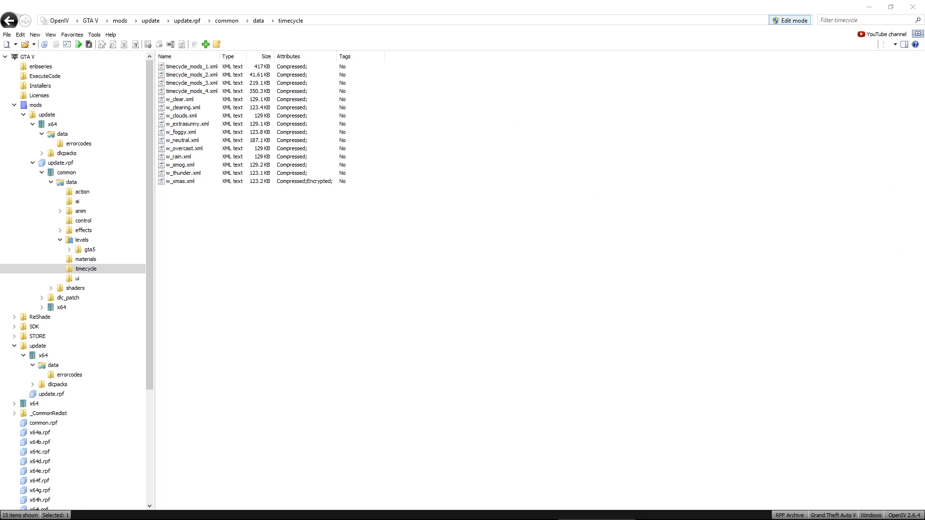
Replace pausemenu.xml in the ui folder under data with the copy from visualiv's common/data/ui folder
key("BackSpace")
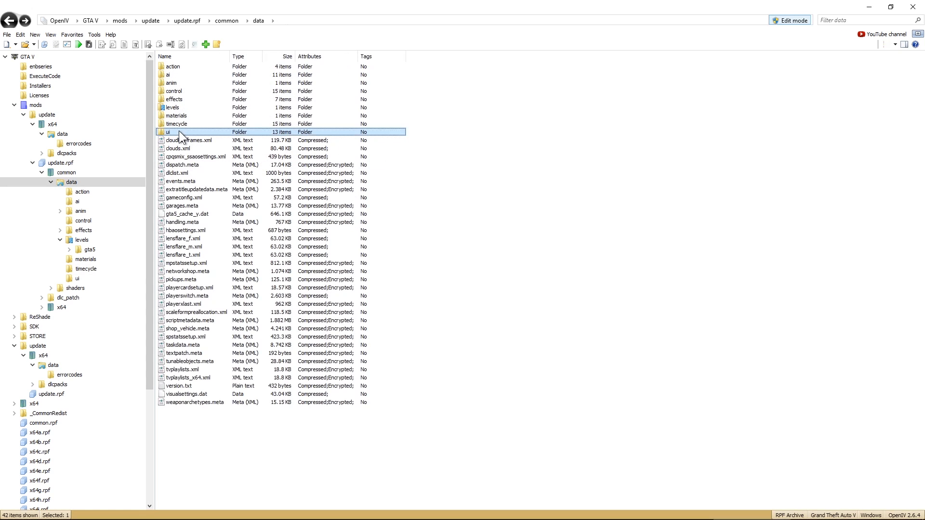
double_click(179, 131)
right_click(186, 124)
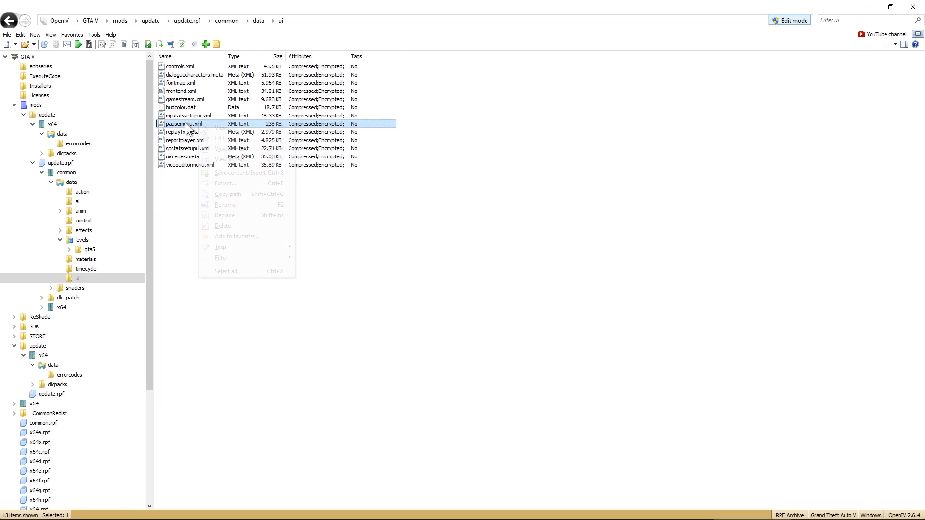
left_click(238, 214)
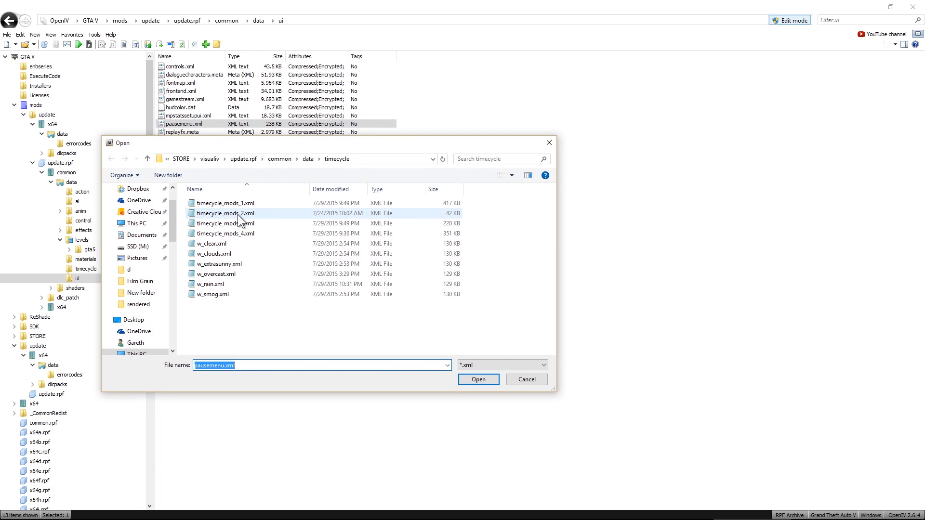
left_click(308, 159)
double_click(203, 224)
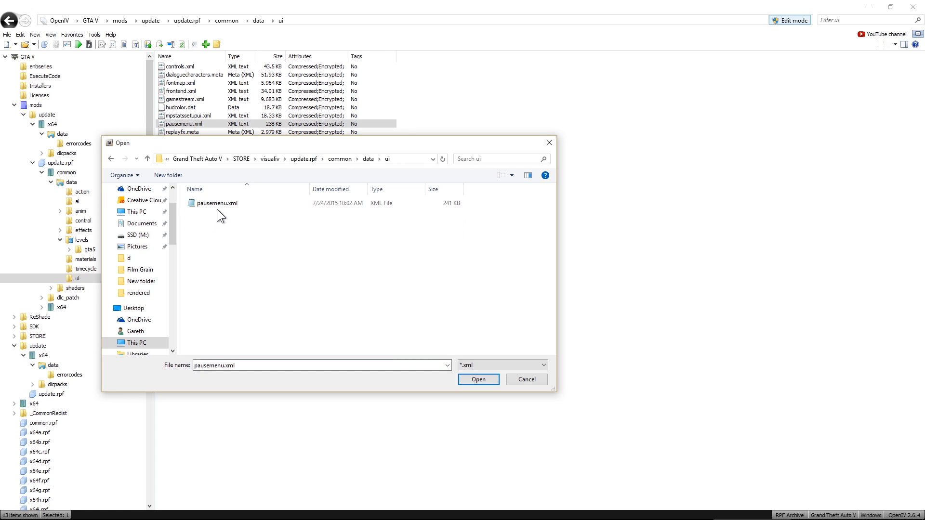
left_click(218, 203)
left_click(467, 379)
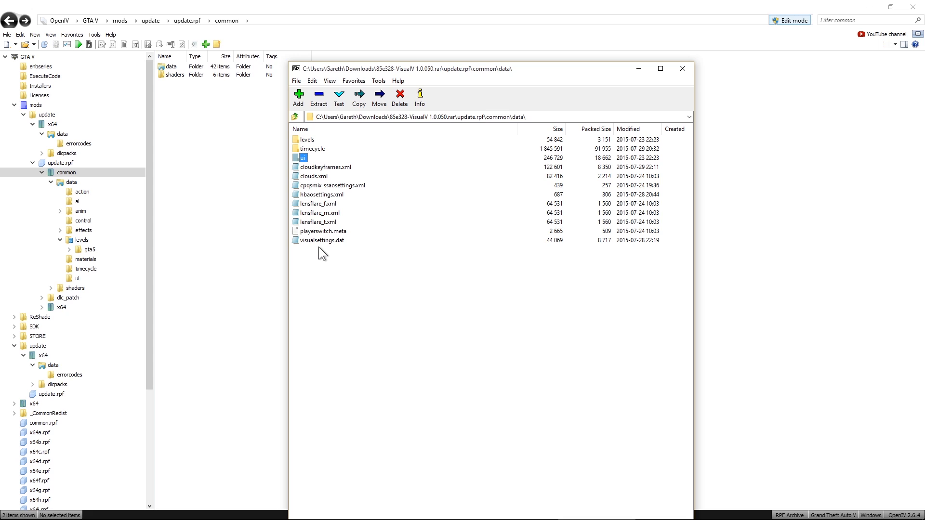
In 7-Zip, check the loose files in the VisualIV archive's data folder and the contents of x64/movies, and move the window aside
left_click_drag(319, 247, 314, 166)
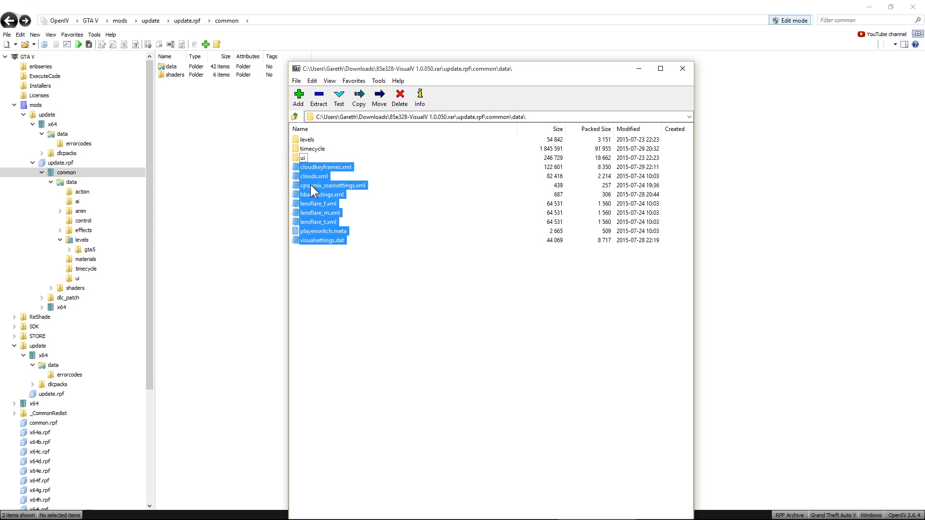
left_click(329, 283)
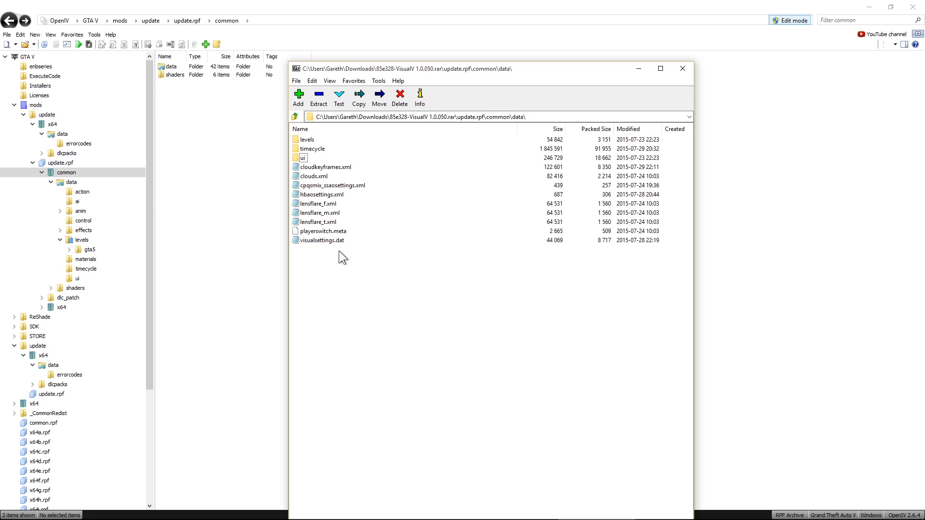
left_click(294, 118)
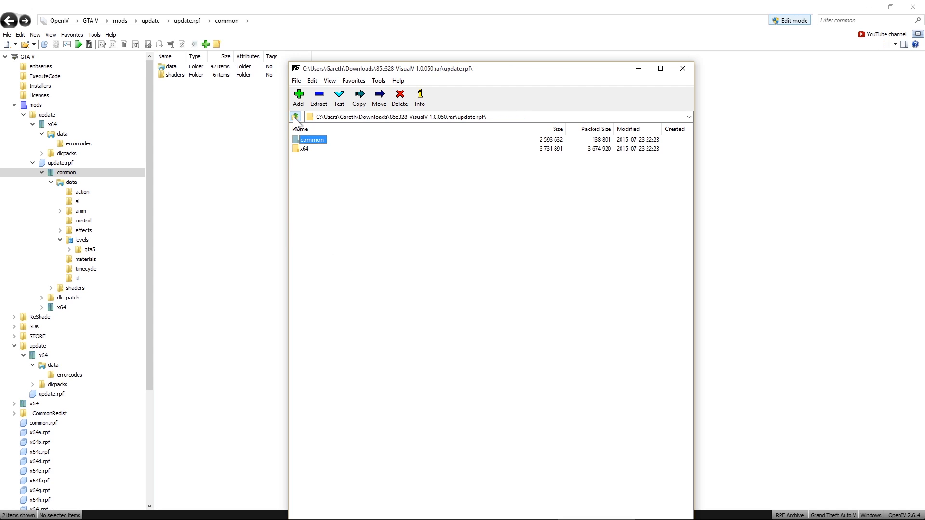
double_click(304, 149)
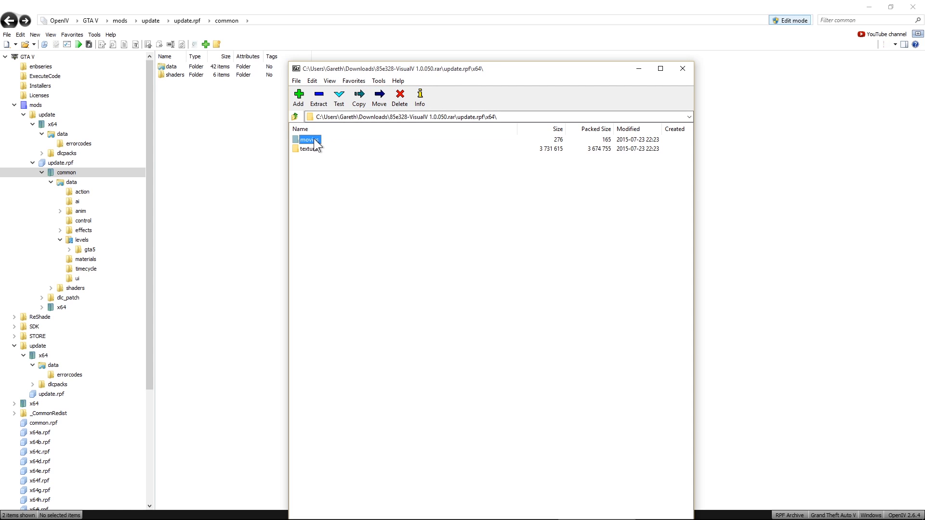
double_click(311, 140)
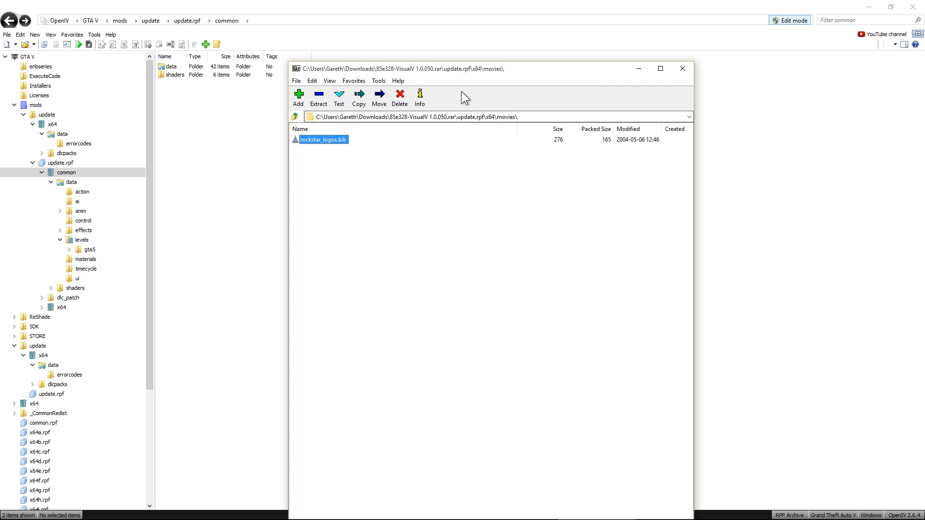
left_click_drag(470, 70, 924, 140)
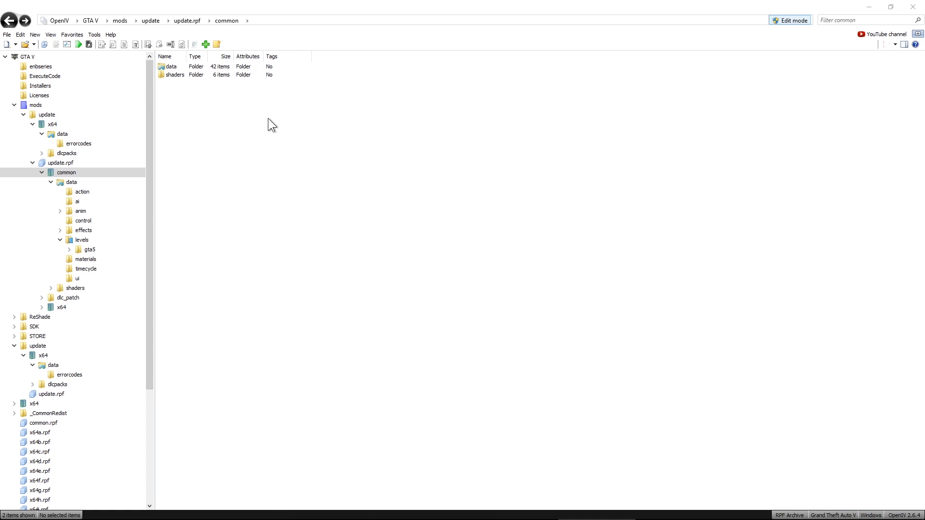
Back in OpenIV, replace rockstar_logos.bik in update.rpf's x64/movies folder with the copy from visualiv's matching movies folder
left_click(189, 20)
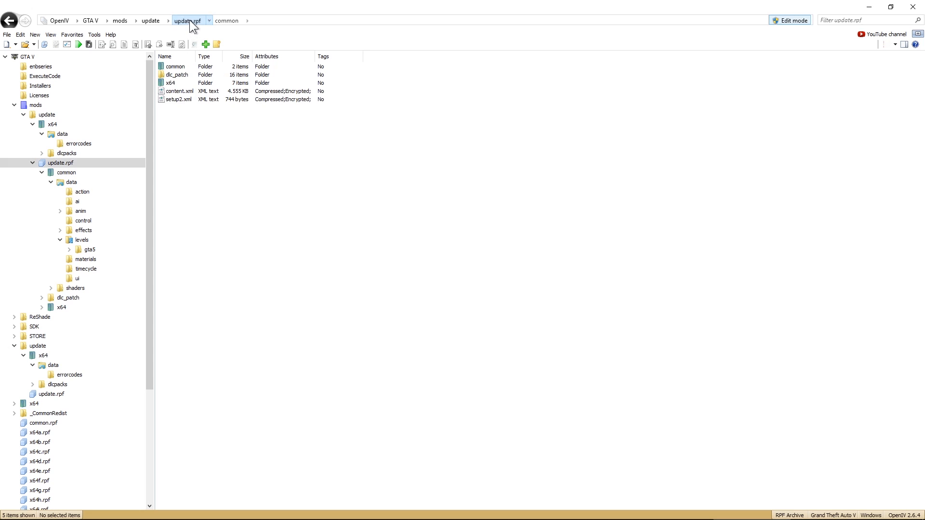
double_click(173, 82)
double_click(189, 100)
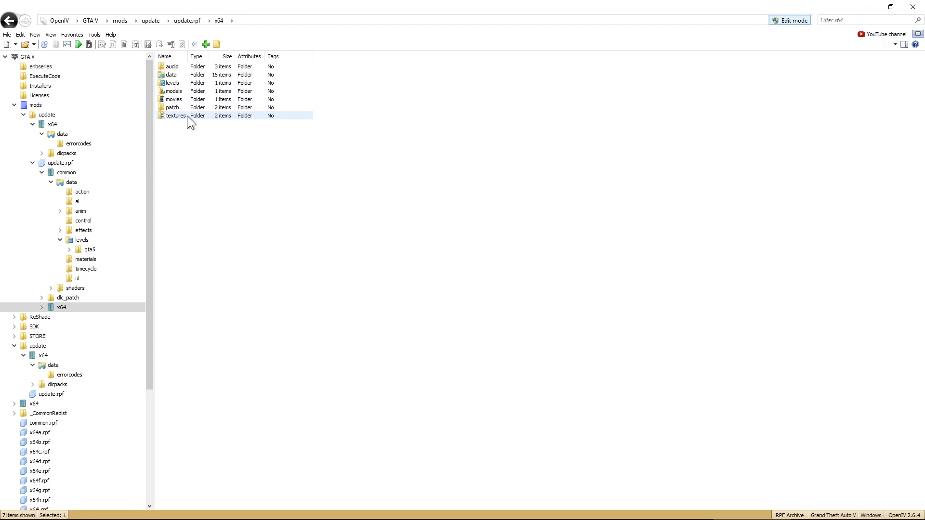
right_click(198, 65)
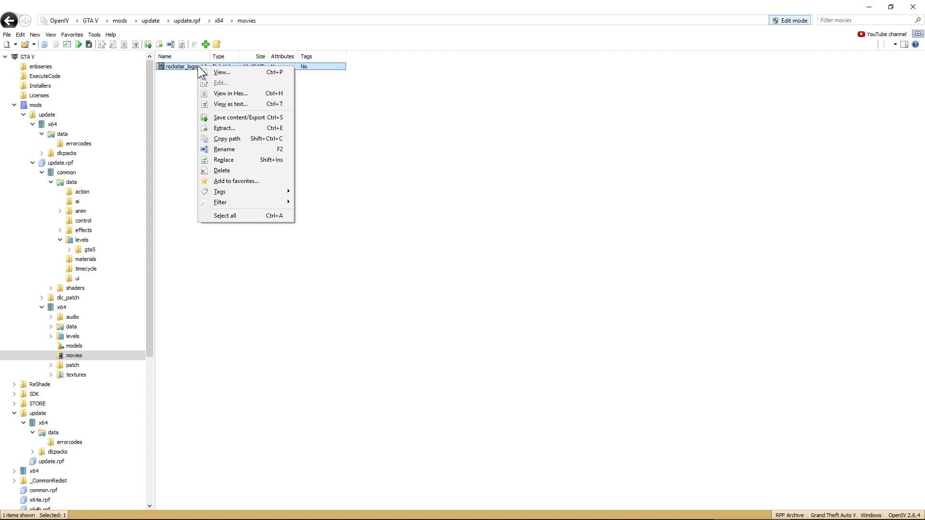
left_click(233, 158)
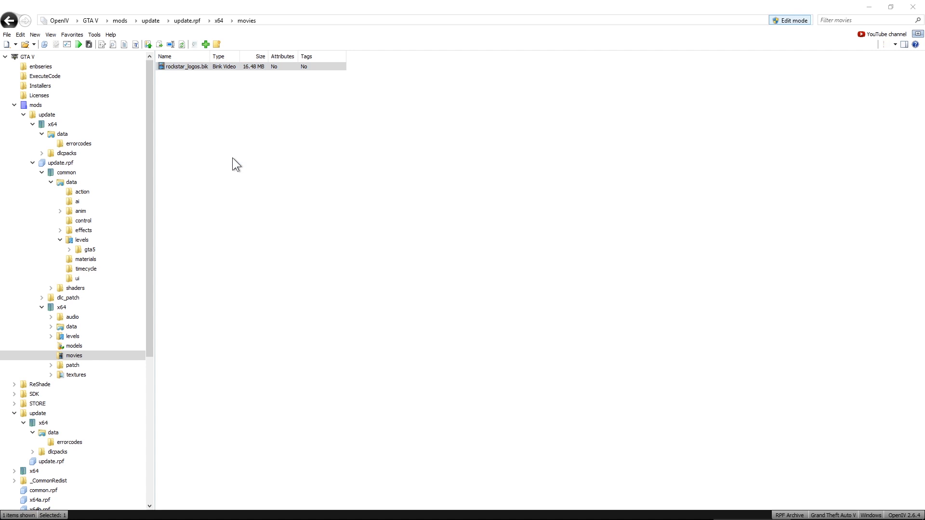
left_click(302, 161)
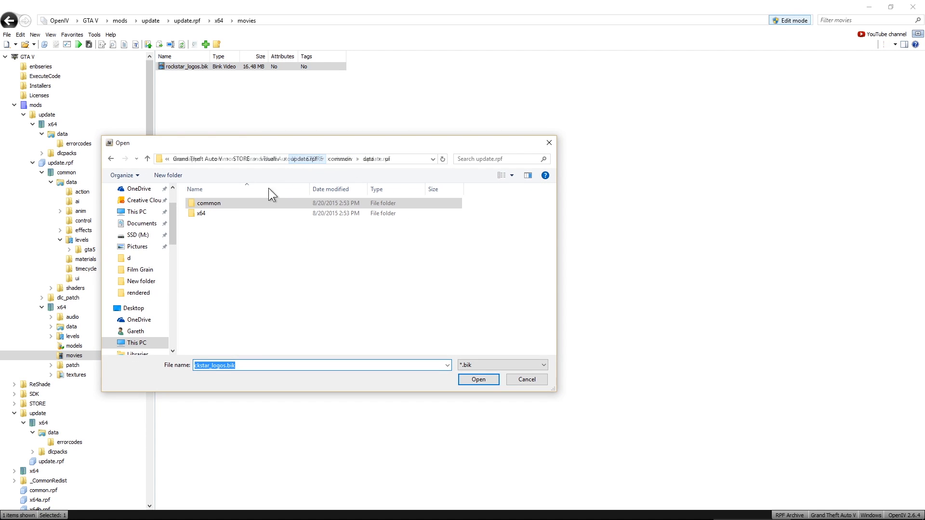
double_click(209, 214)
double_click(215, 202)
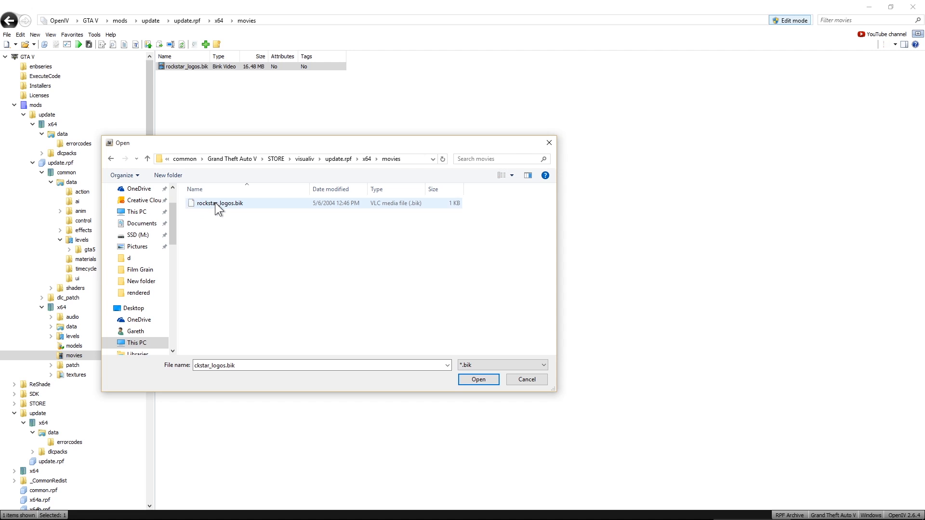
left_click(215, 202)
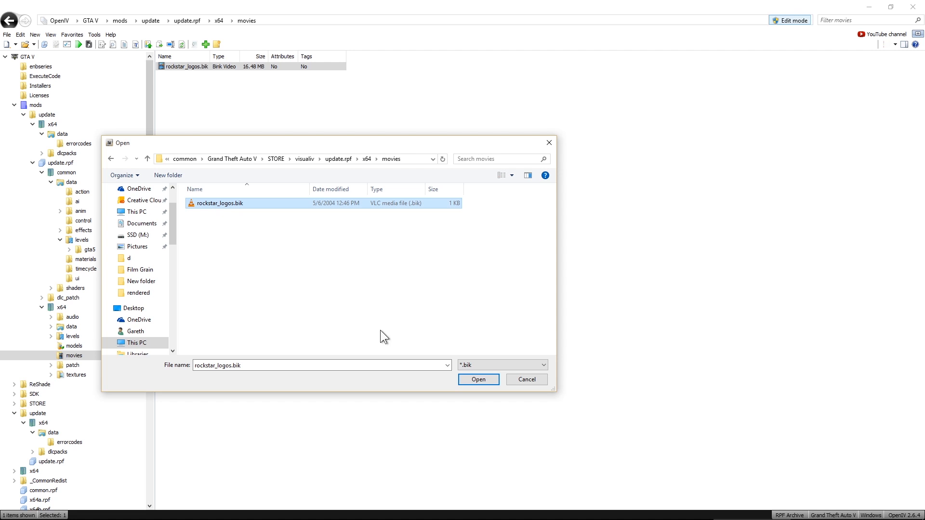
left_click(470, 379)
Switch to 7-Zip, check the x64/textures folder in the VisualIV archive, and move the window out of the way
left_click(370, 149)
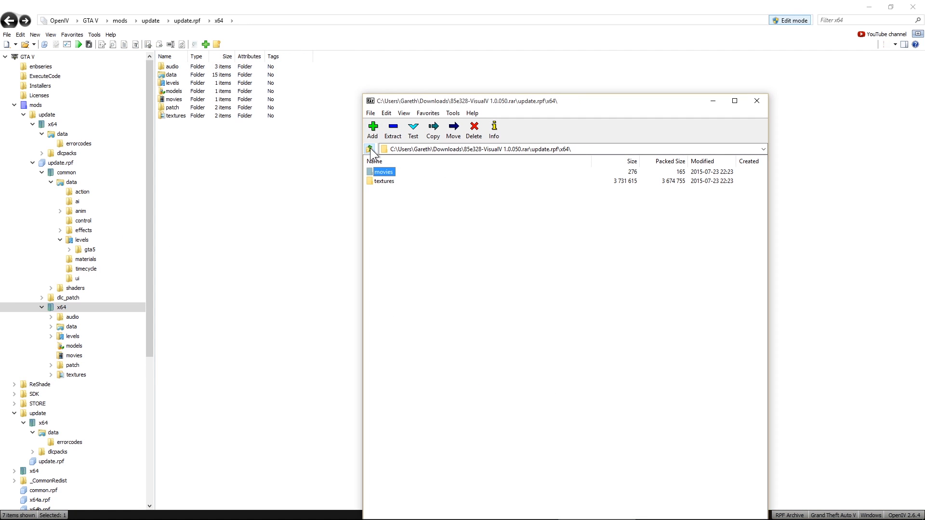
double_click(382, 181)
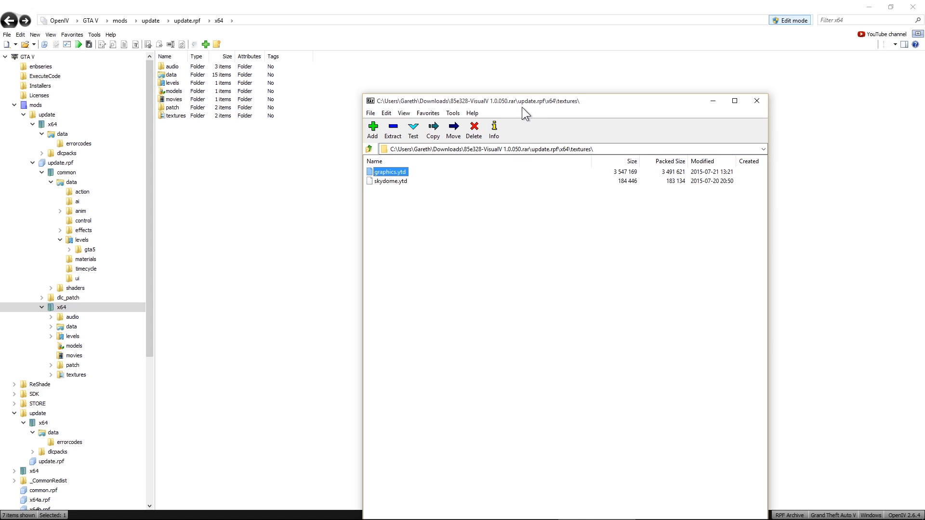
left_click_drag(525, 103, 924, 145)
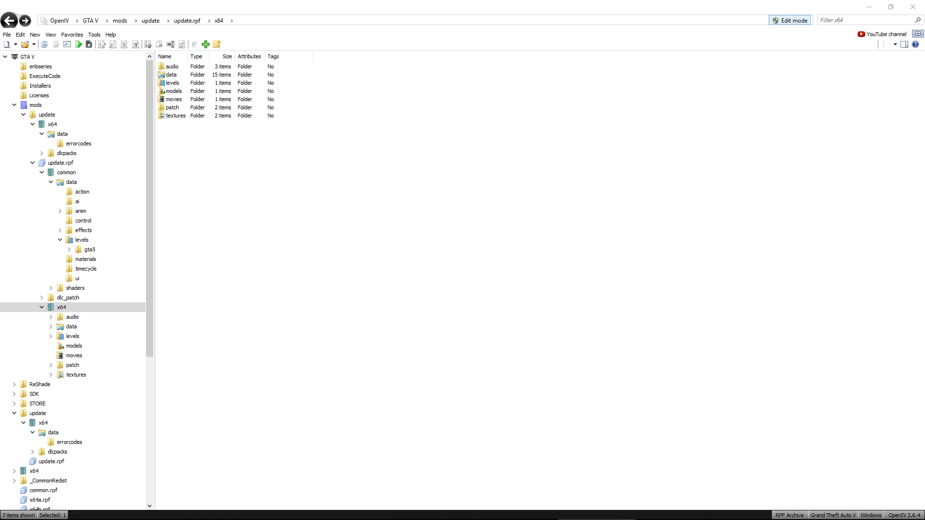
In OpenIV, add graphics.ytd and skydome.ytd from visualiv's textures folder to update.rpf's x64/textures folder, and return to x64
double_click(177, 114)
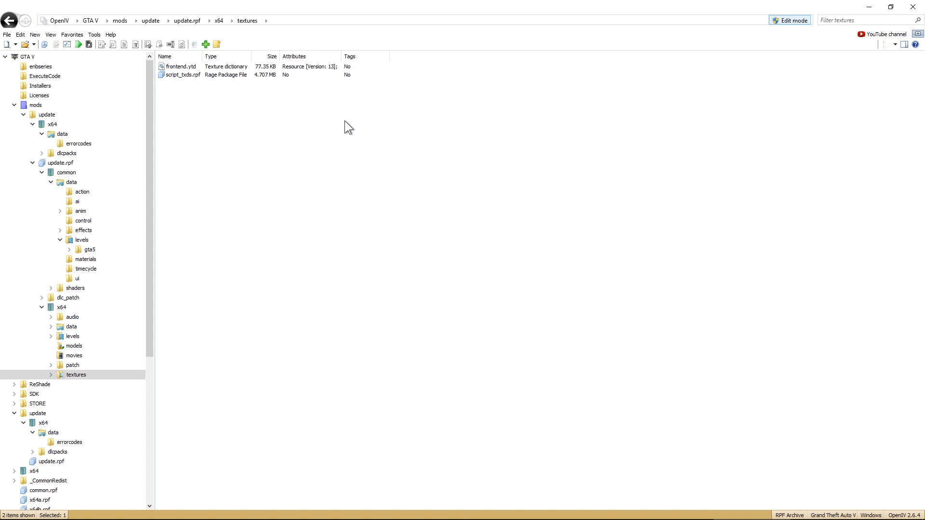
left_click(206, 44)
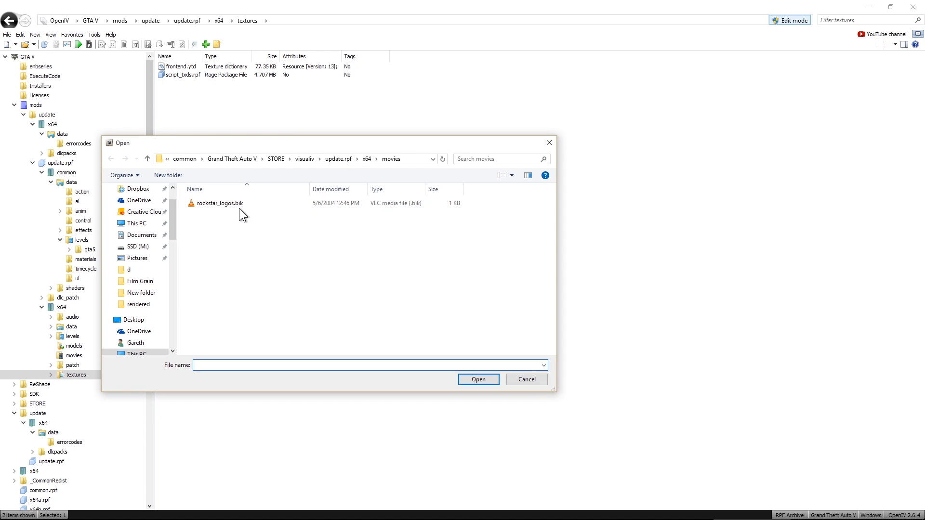
left_click(366, 158)
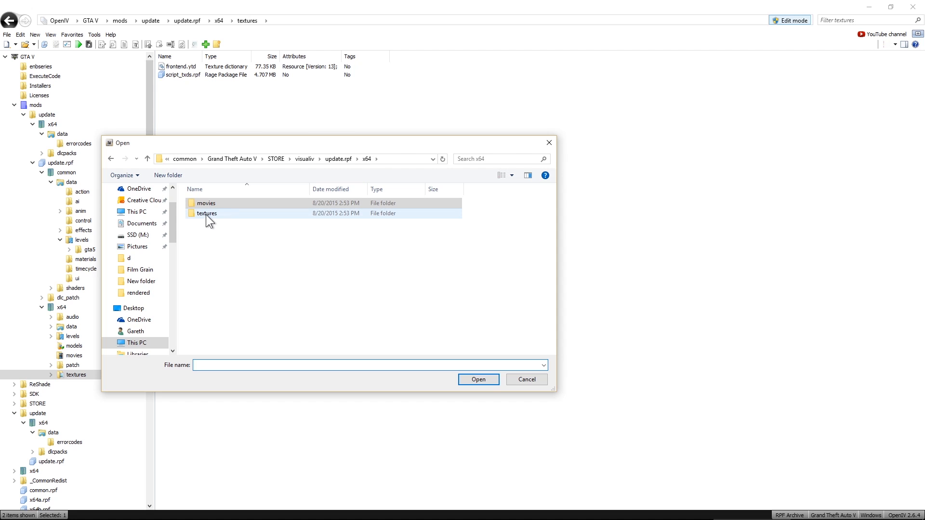
double_click(207, 213)
left_click_drag(216, 225, 216, 201)
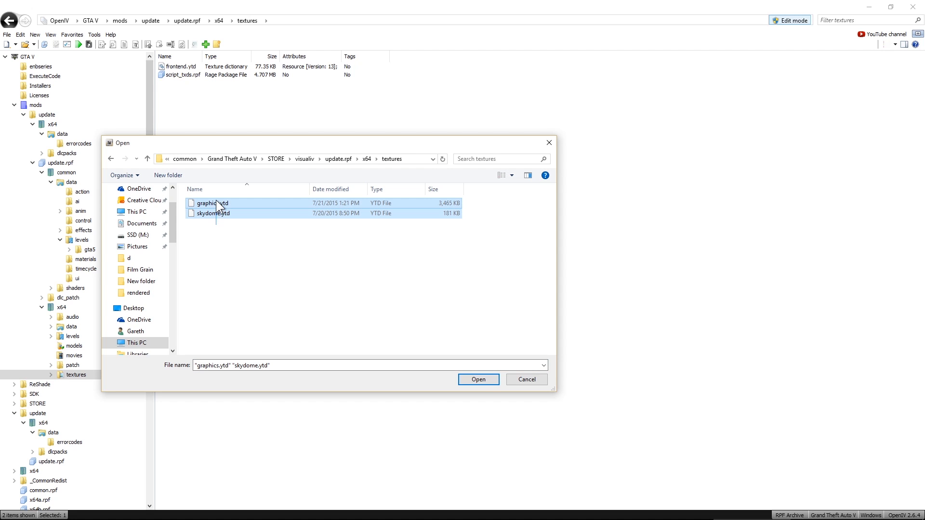
left_click(478, 380)
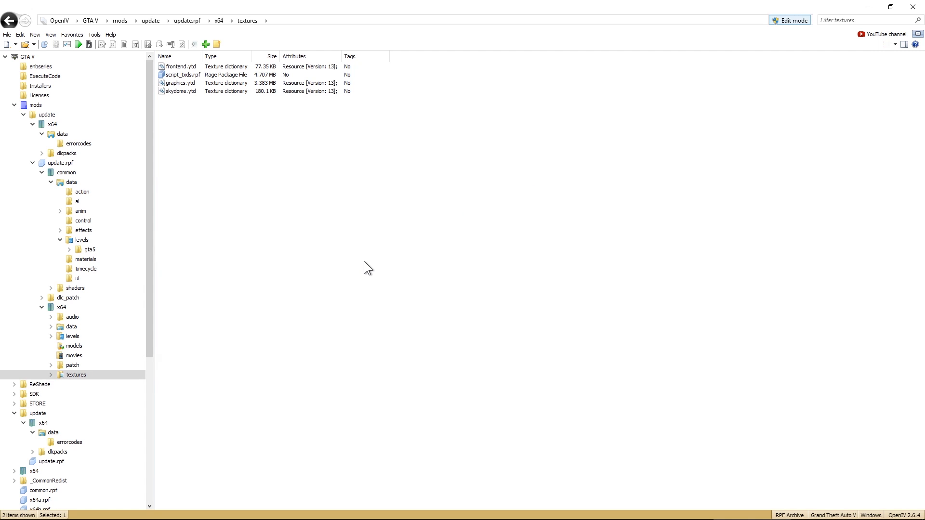
key("BackSpace")
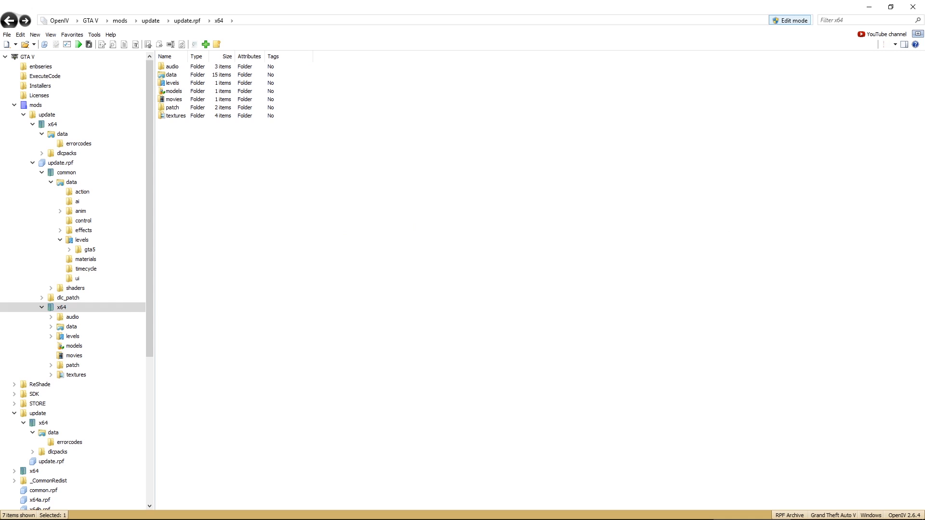
Check the GTA V directory in the game options and close the options without changing it
key("alt+Tab")
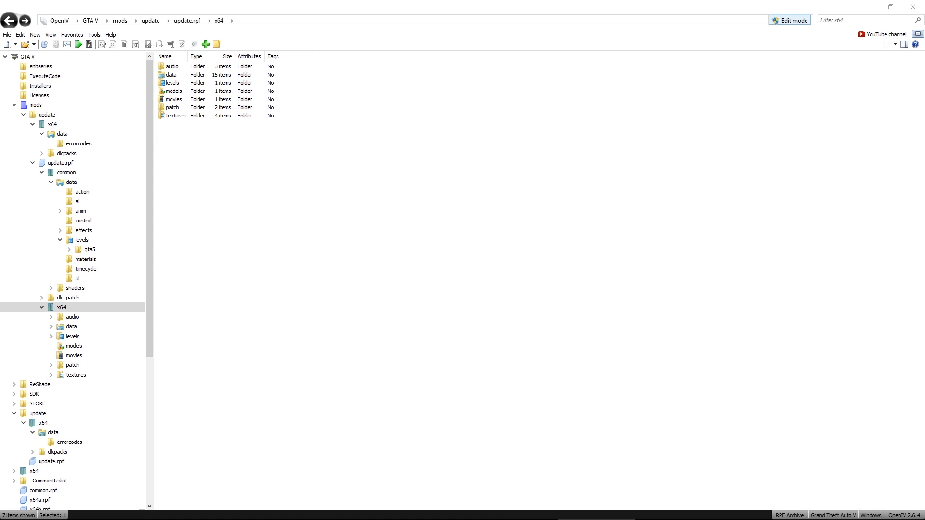
left_click(363, 232)
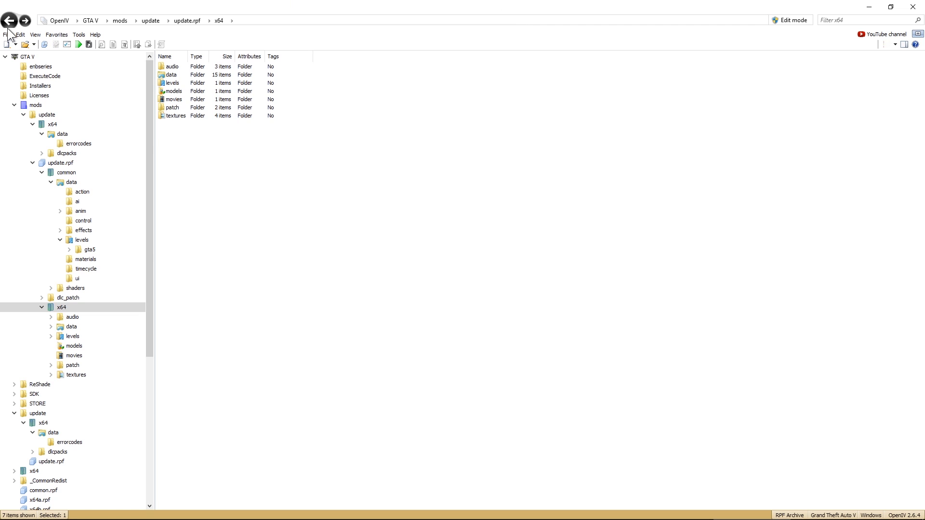
left_click(80, 34)
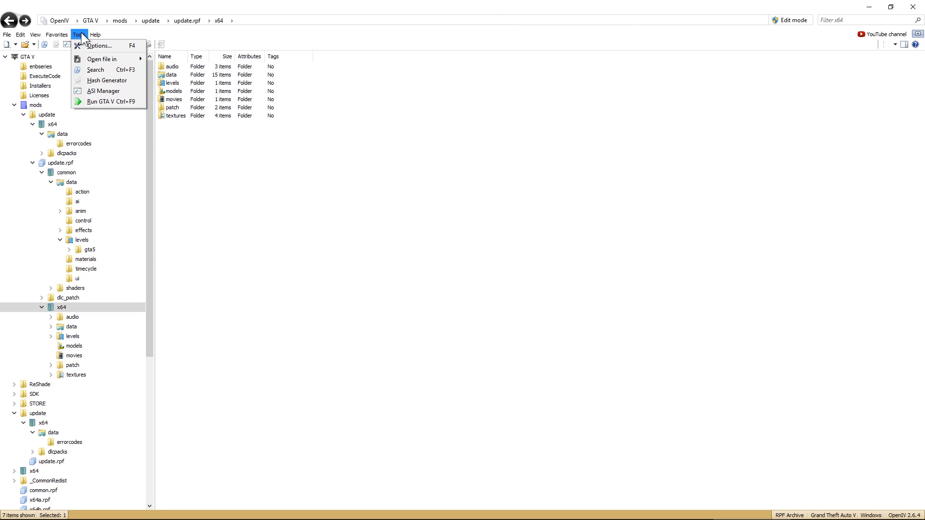
left_click(103, 46)
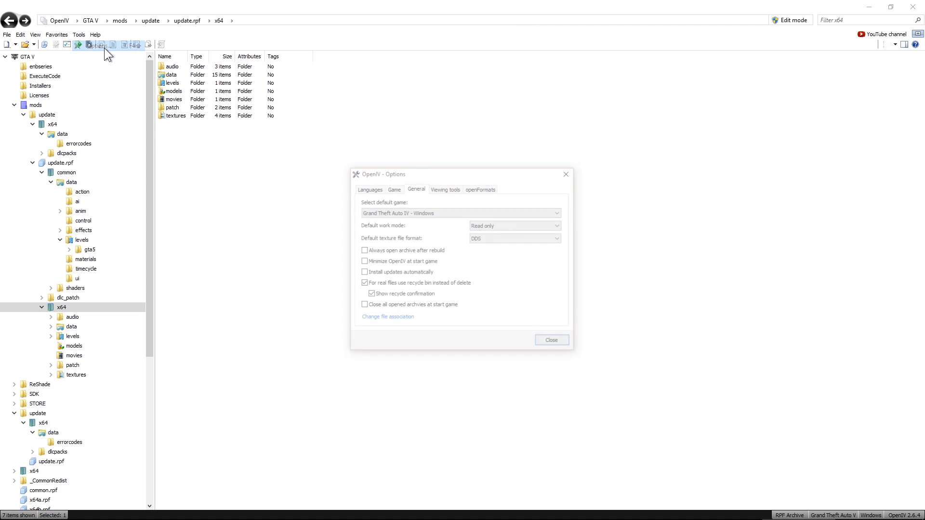
left_click(393, 188)
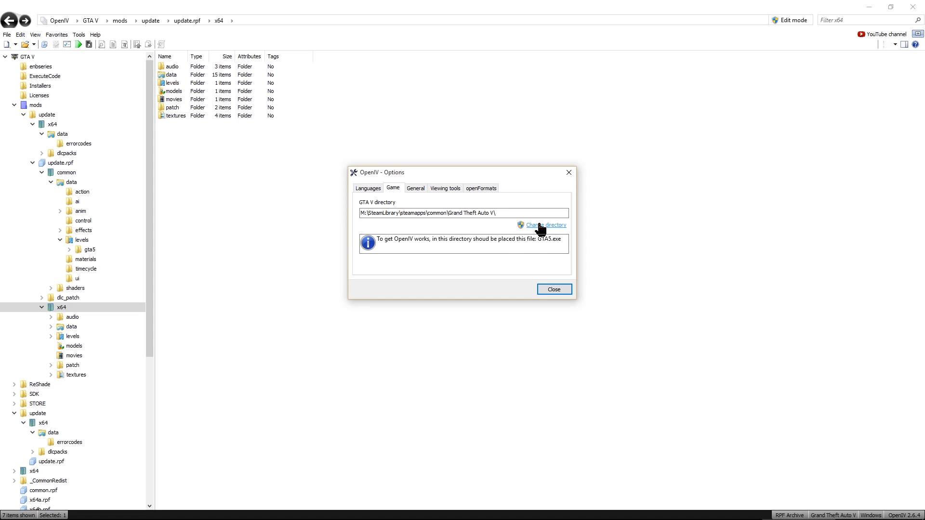
mouse_move(732, 519)
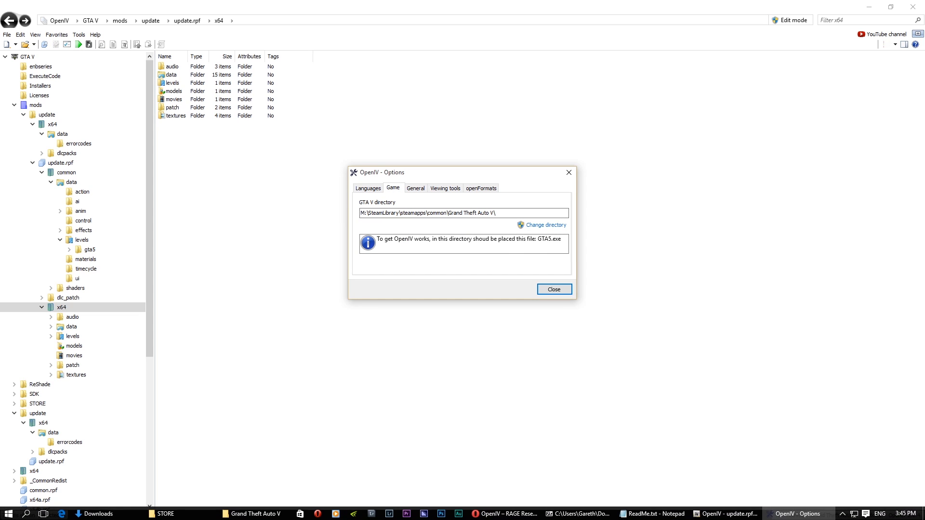
mouse_move(798, 514)
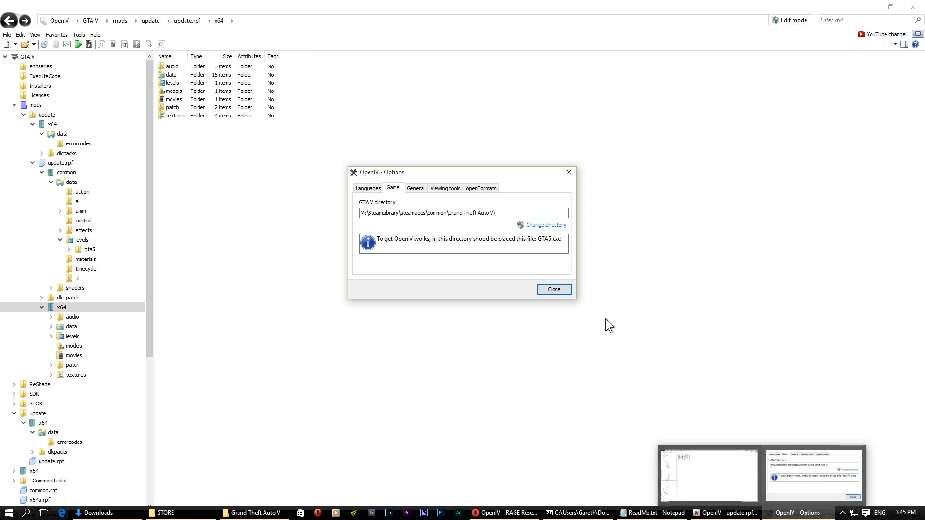
left_click(554, 290)
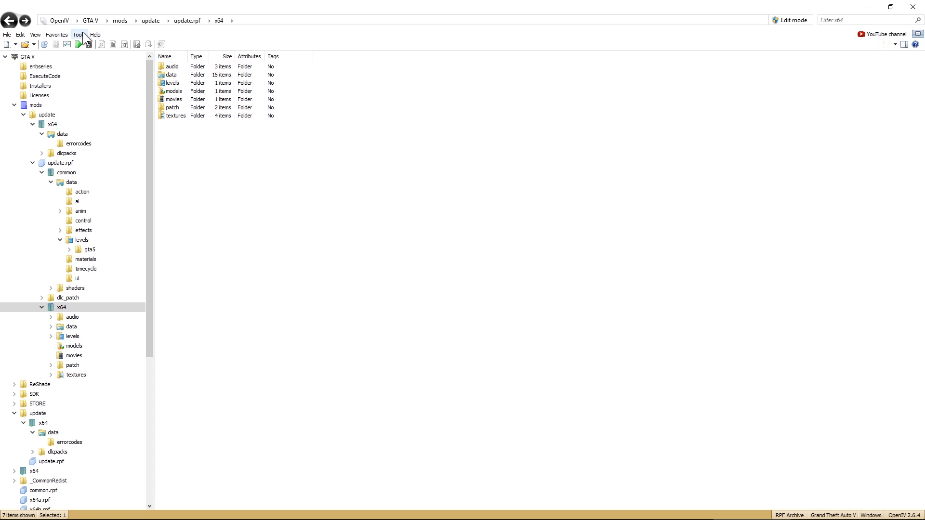
Open the ASI Manager for GTA V
left_click(83, 33)
left_click(121, 90)
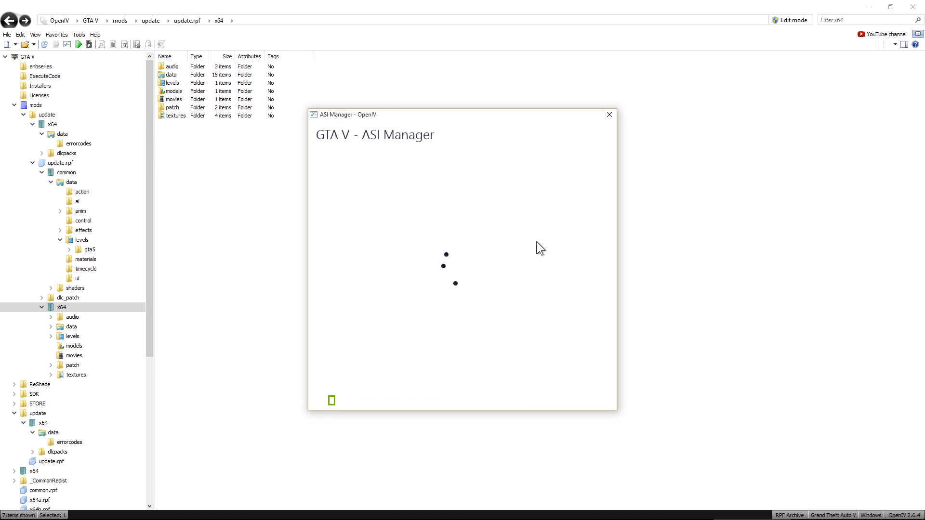